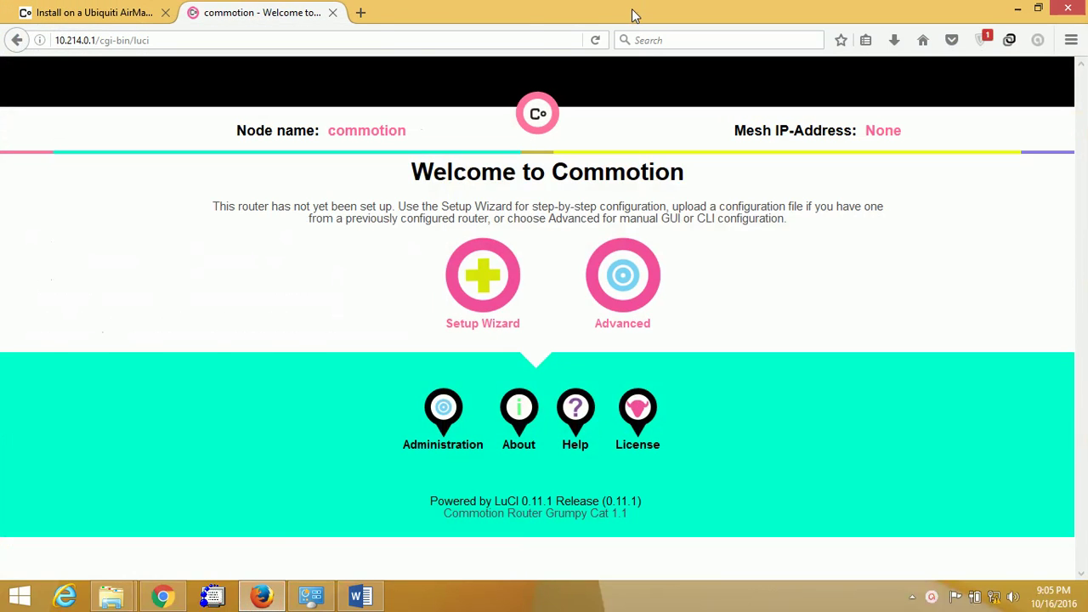
Place the Firefox window on the right half beside the Word notes of planned settings
double_click(631, 8)
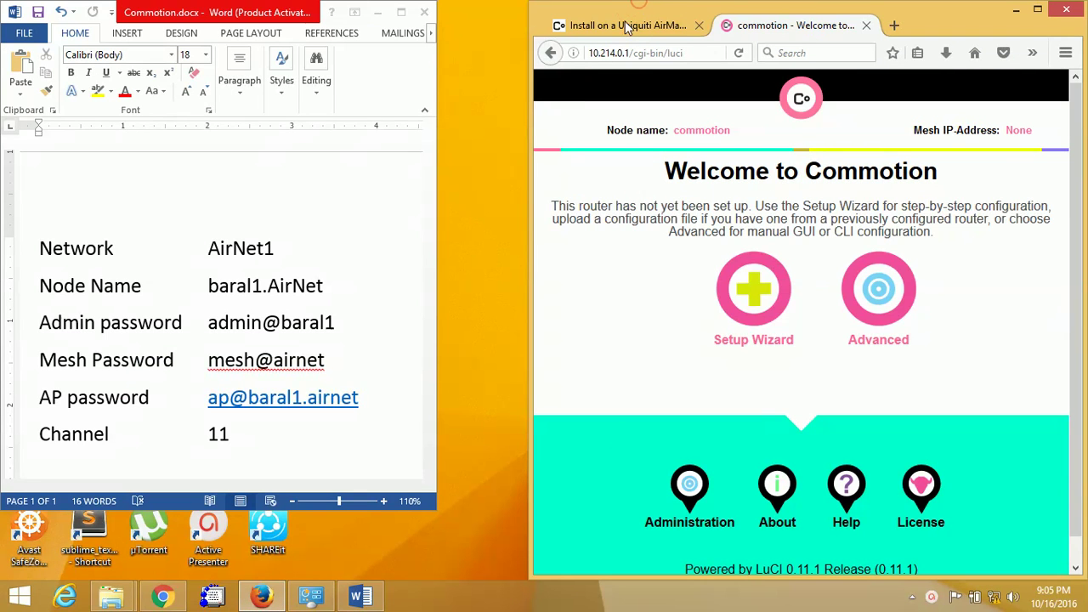
drag(530, 93, 372, 151)
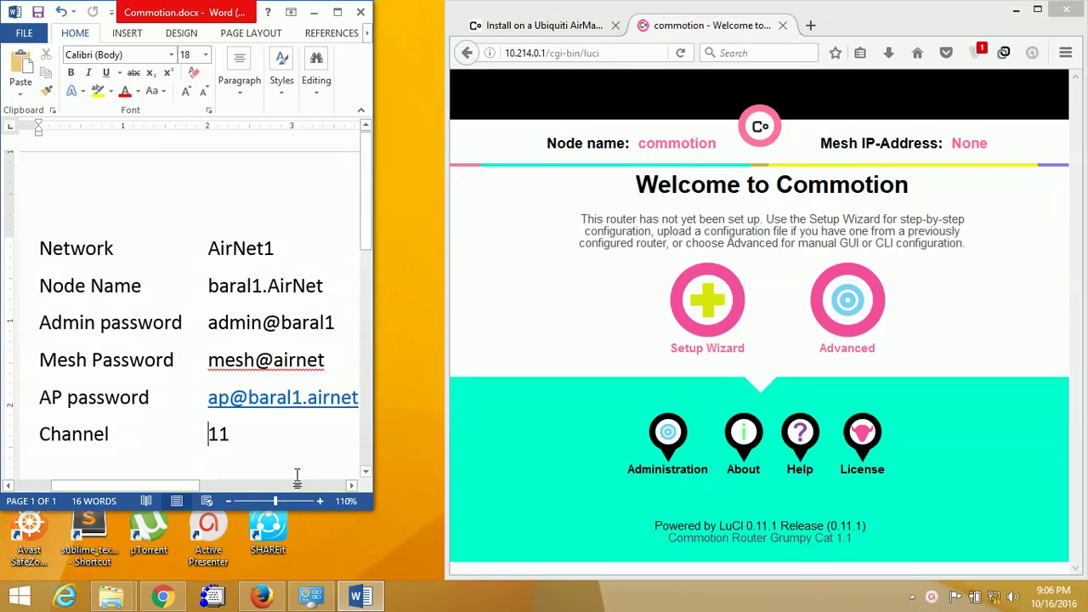
click(351, 485)
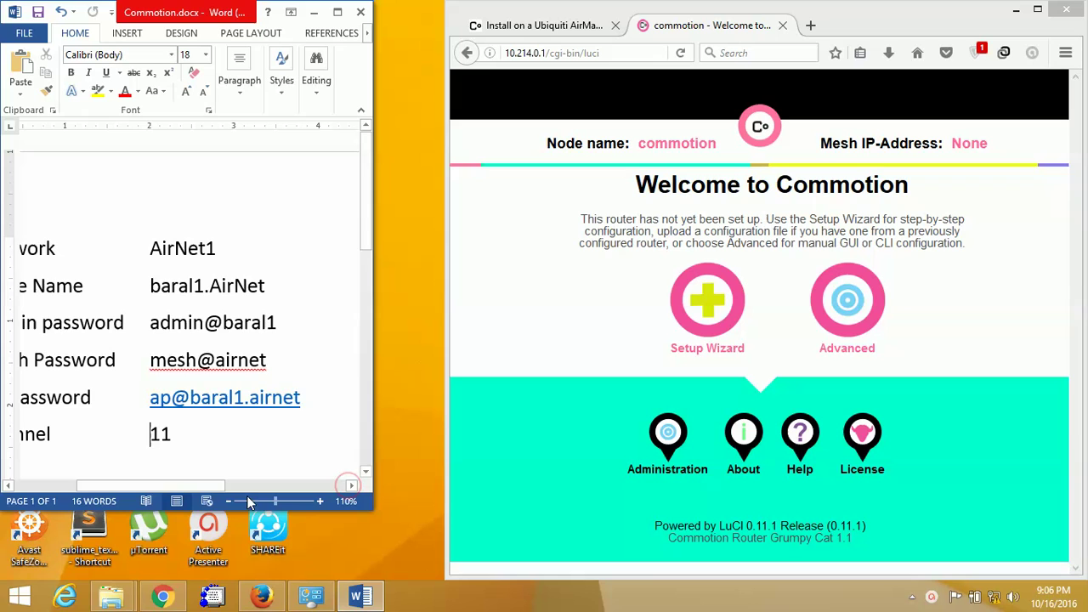
mouse_move(219, 491)
mouse_down()
mouse_move(201, 490)
mouse_move(210, 493)
mouse_up()
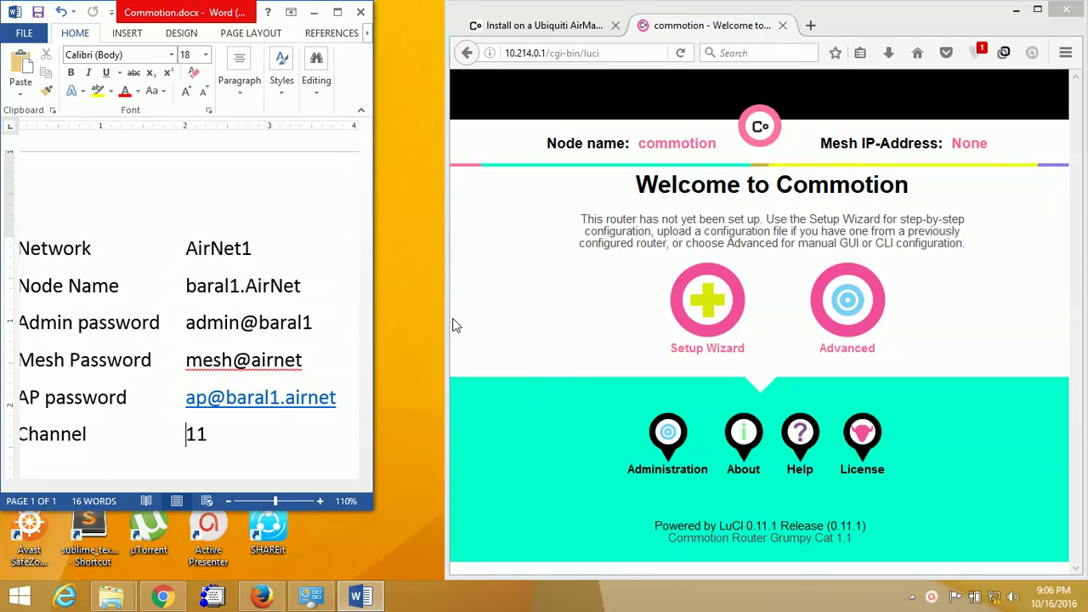
drag(444, 308, 376, 325)
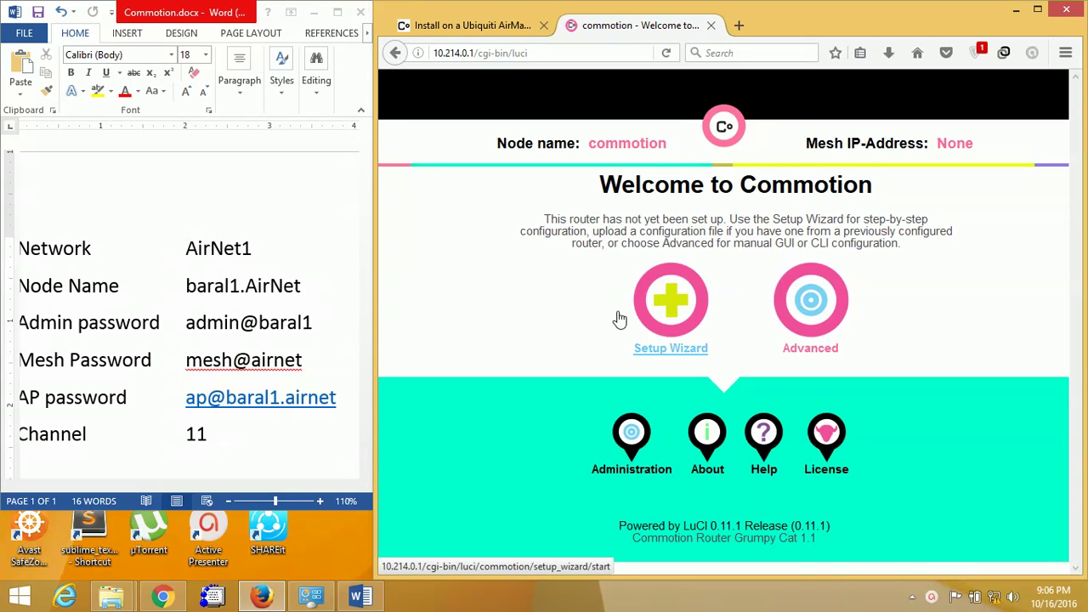
Start the Setup Wizard and change the Node Name from commotion to baral2.AirNet
click(668, 301)
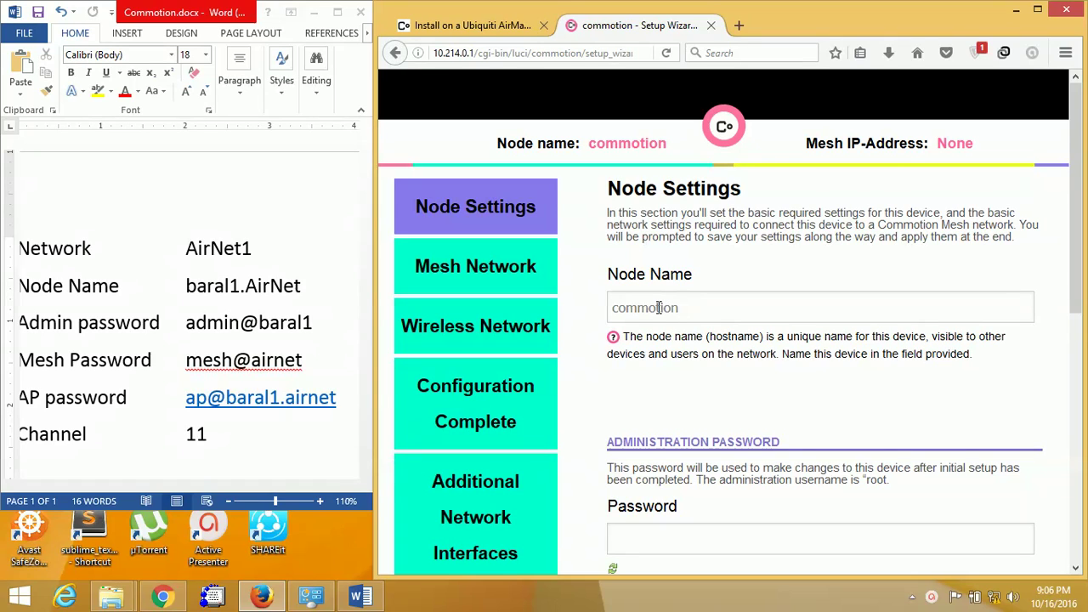
click(660, 309)
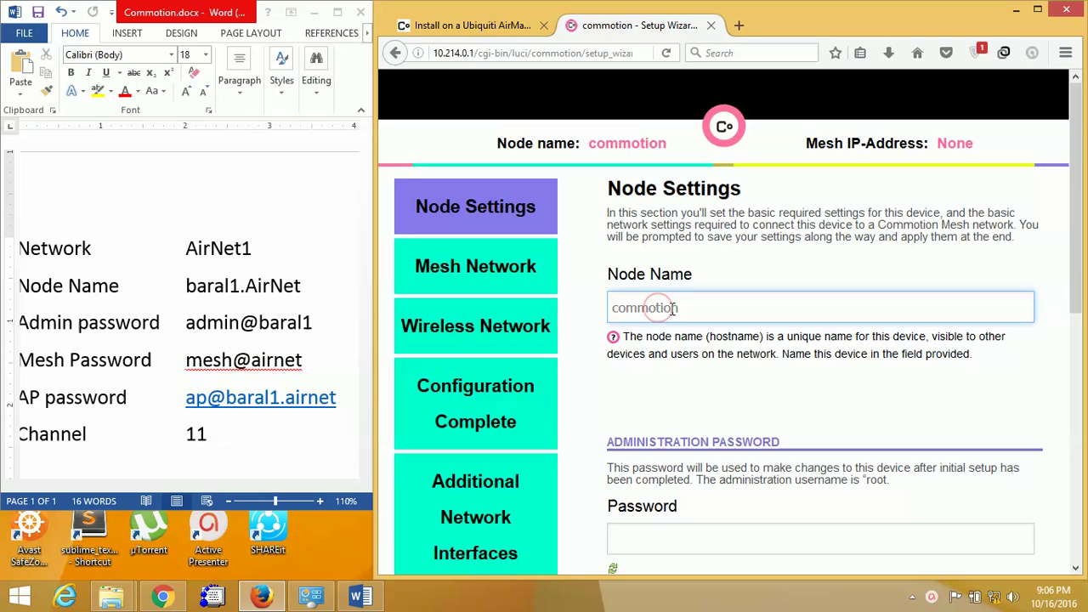
drag(687, 313, 607, 314)
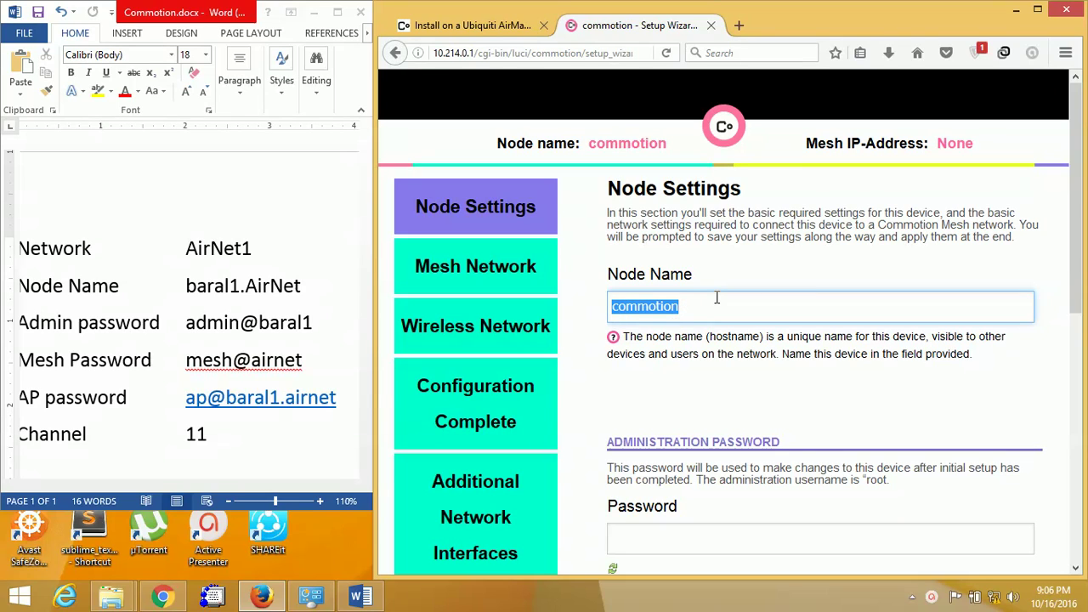
text(baral)
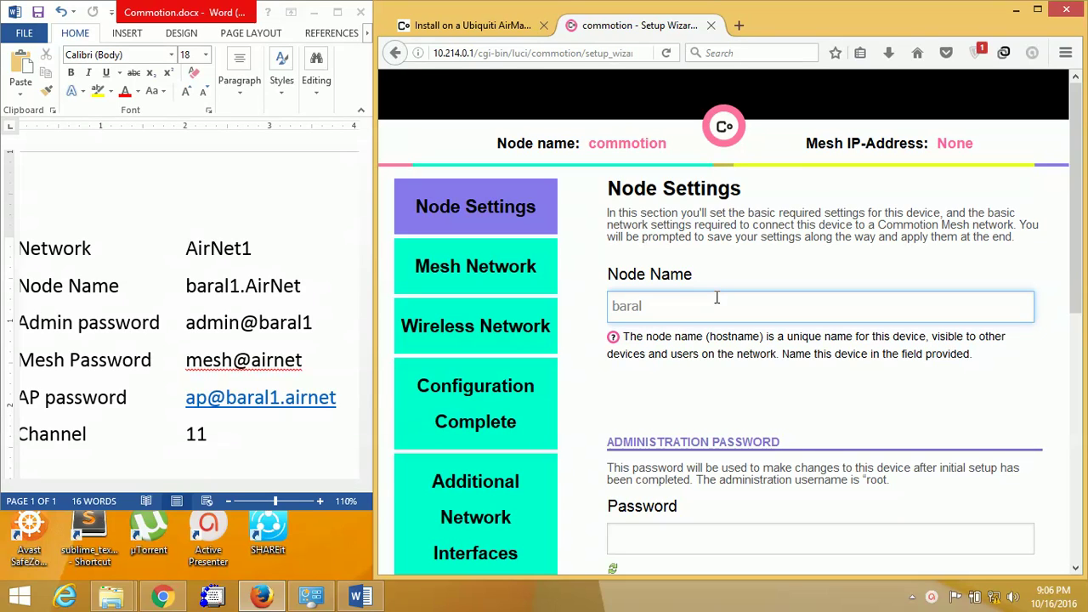
text(2.AirNet)
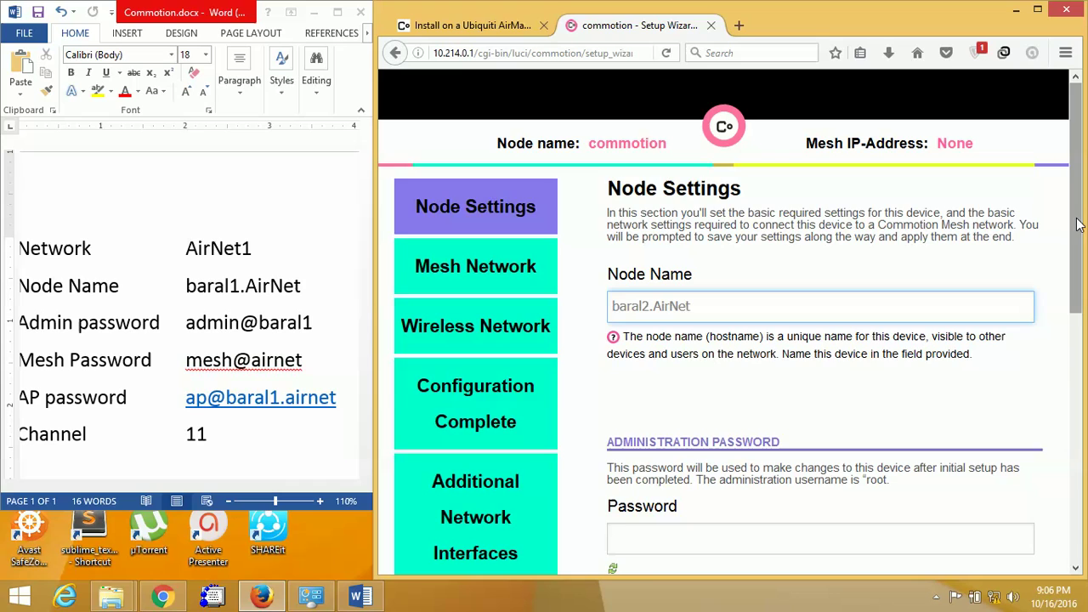
scroll(1076, 222, down, 3)
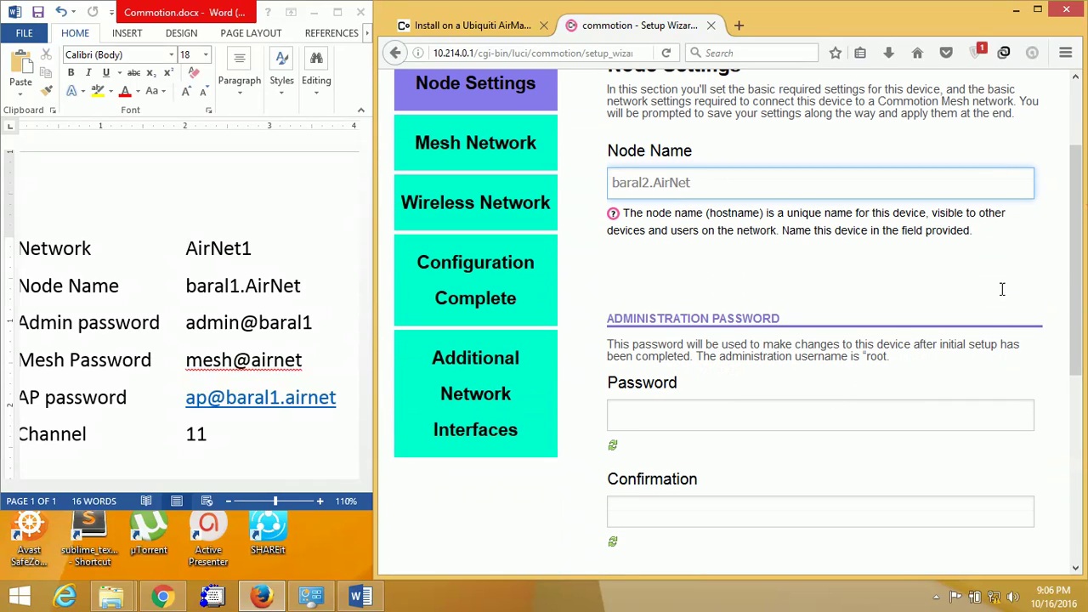
drag(1075, 260, 1077, 328)
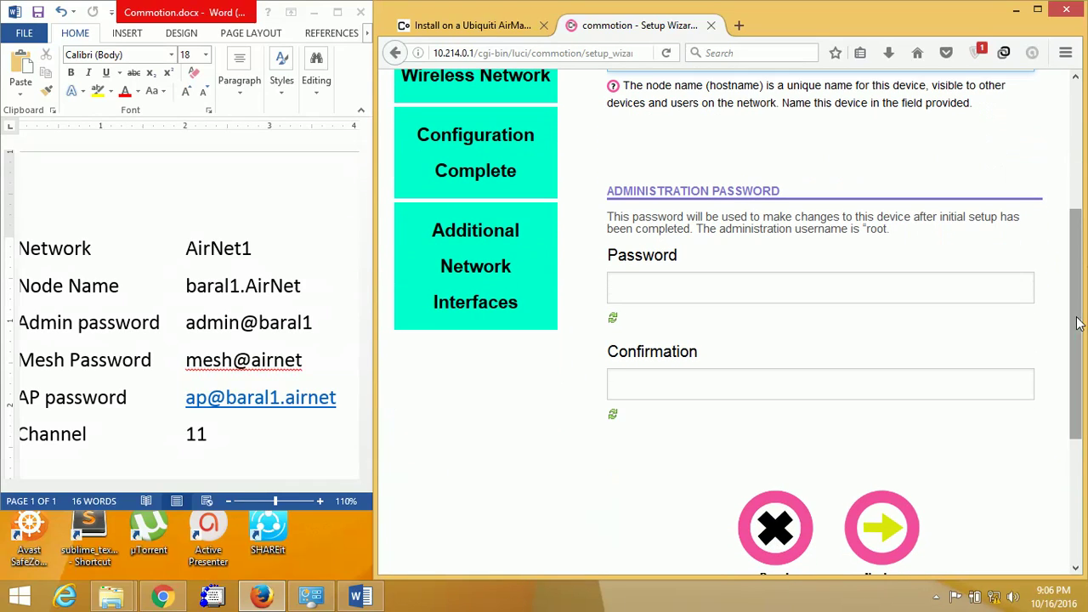
Enter the administration password and its confirmation, then reveal the password to check it
click(915, 299)
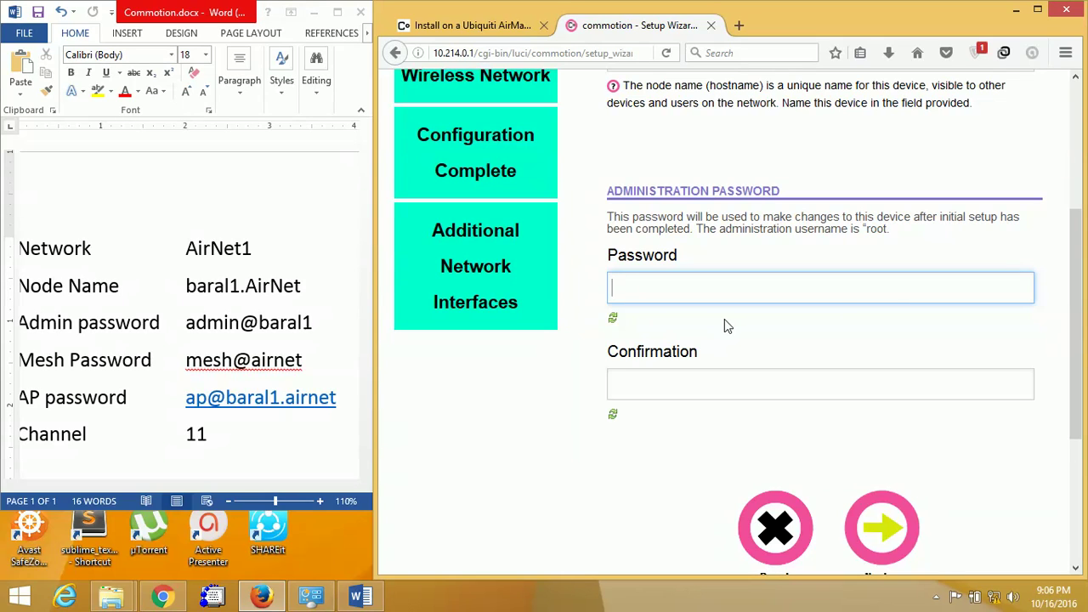
key(Tab)
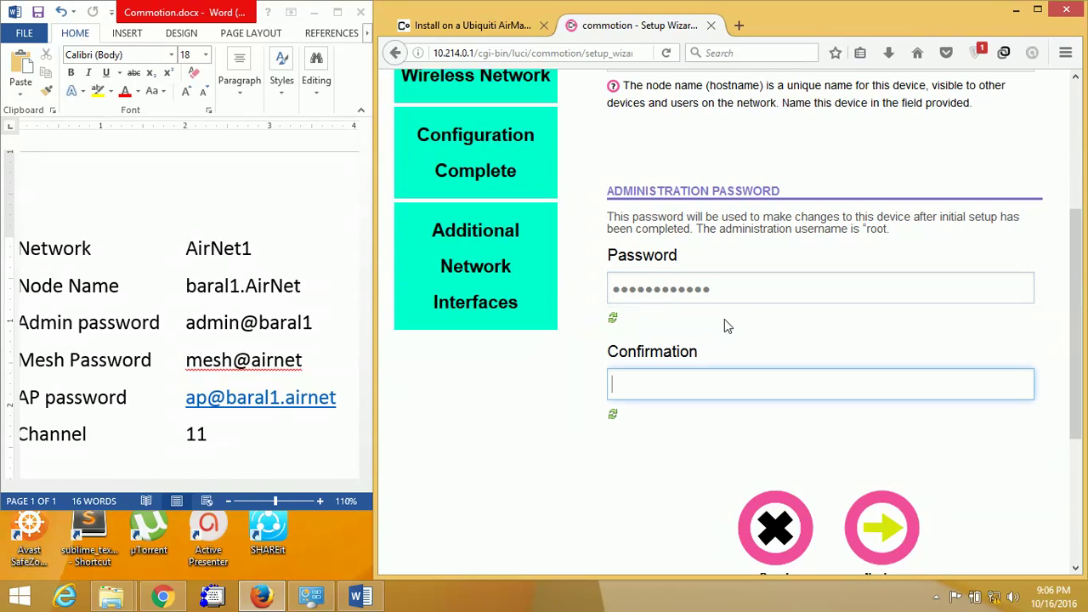
click(613, 318)
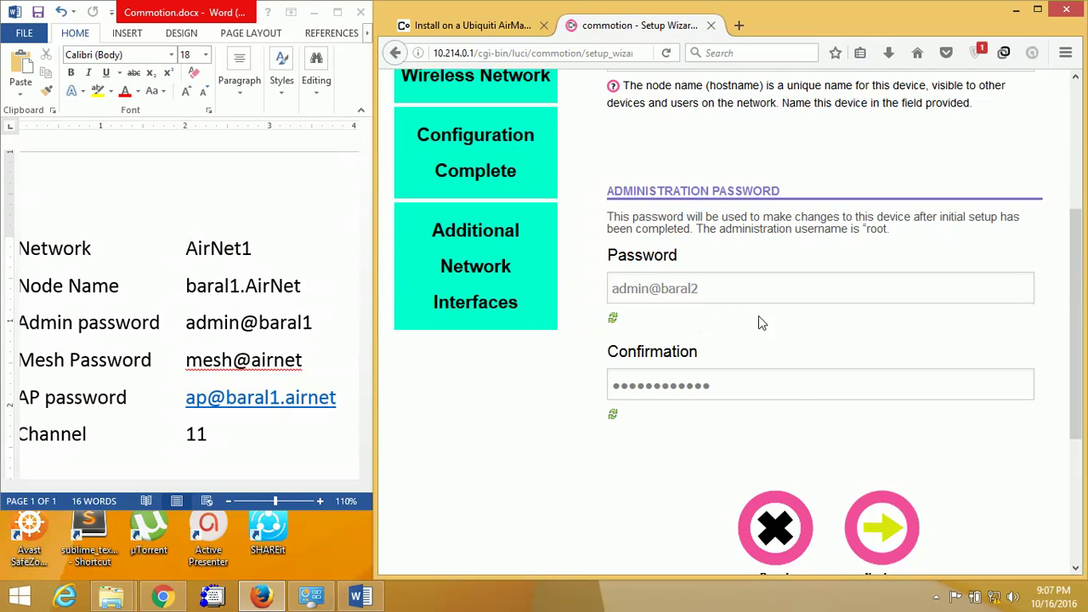
Submit the node settings and compare the hostname validation error against the Word notes
click(881, 529)
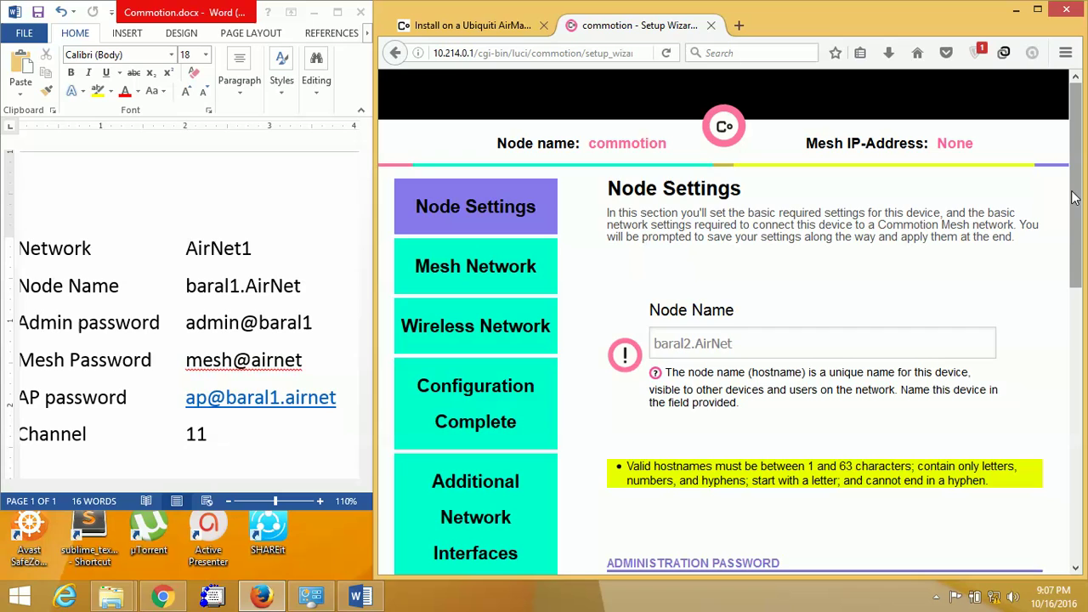
mouse_move(1074, 197)
mouse_down()
mouse_move(1077, 306)
mouse_move(1069, 207)
mouse_up()
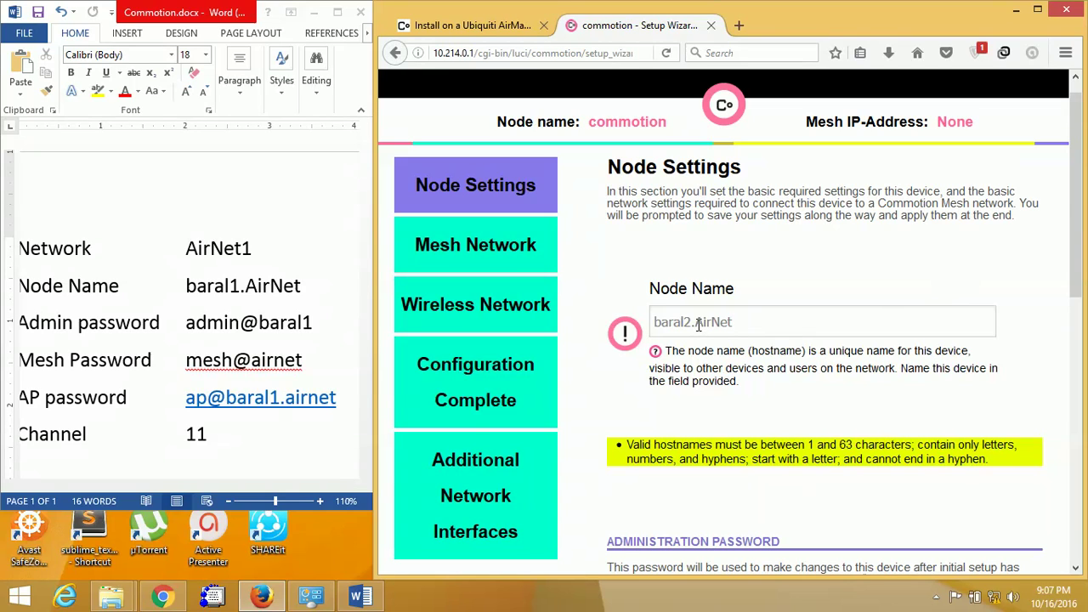
click(205, 476)
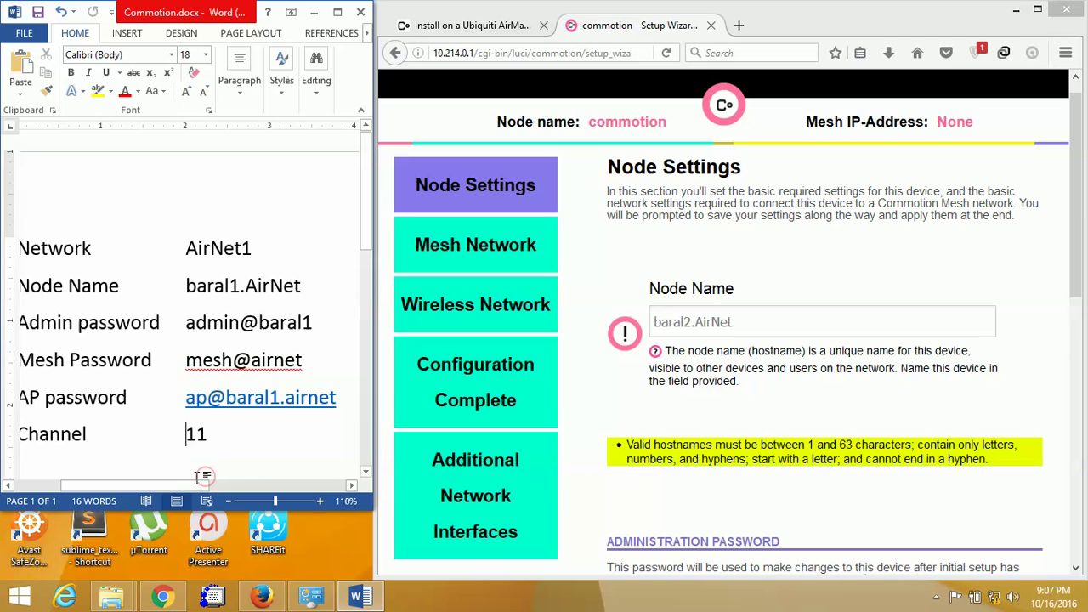
drag(169, 484, 164, 482)
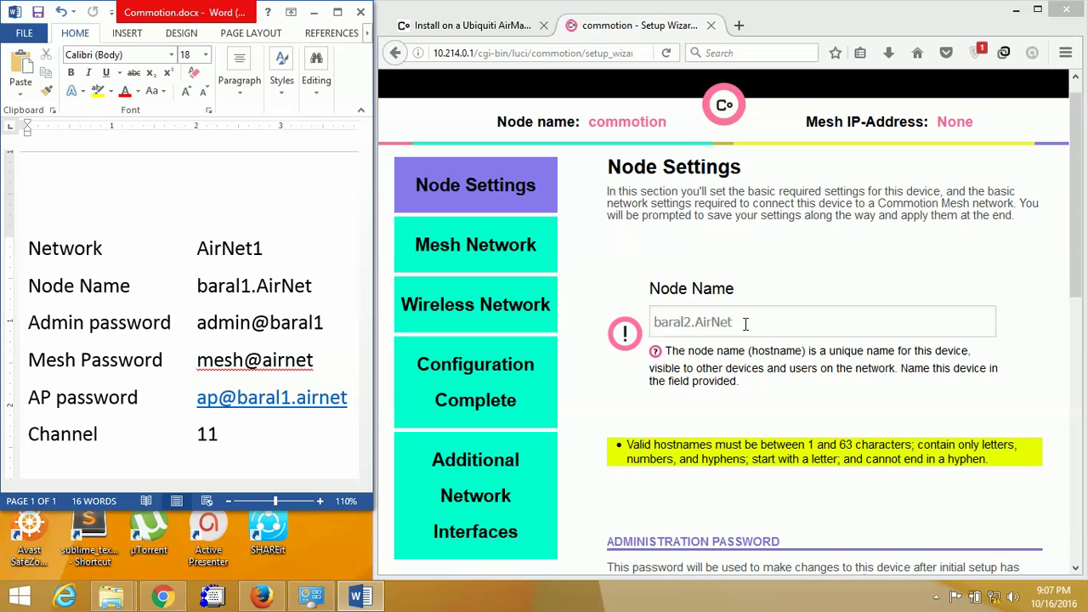
Check the hidden system tray icons and scroll down to the Next button
click(935, 602)
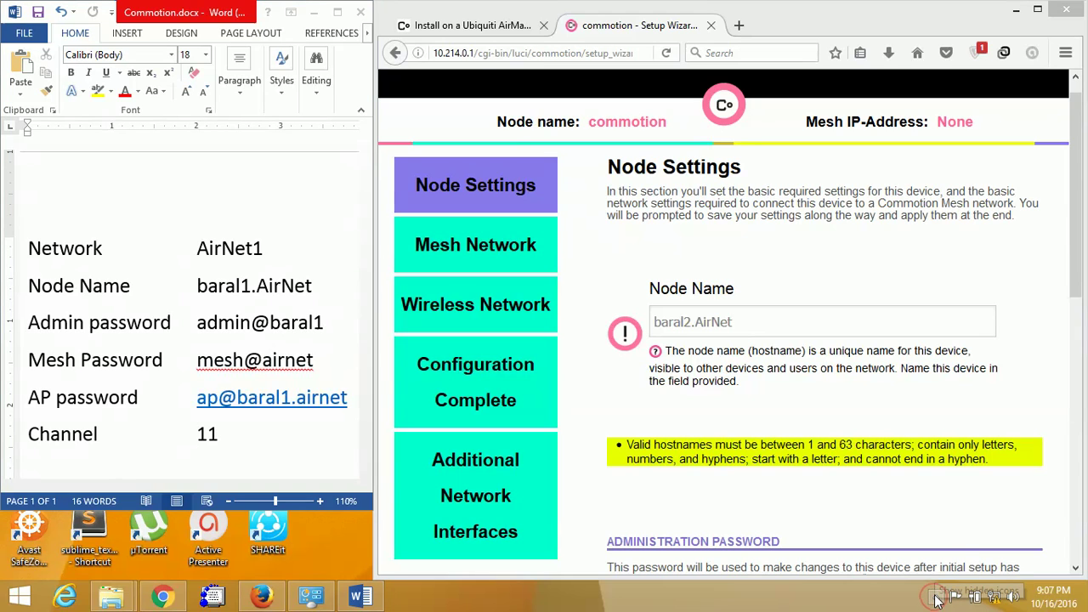
click(935, 598)
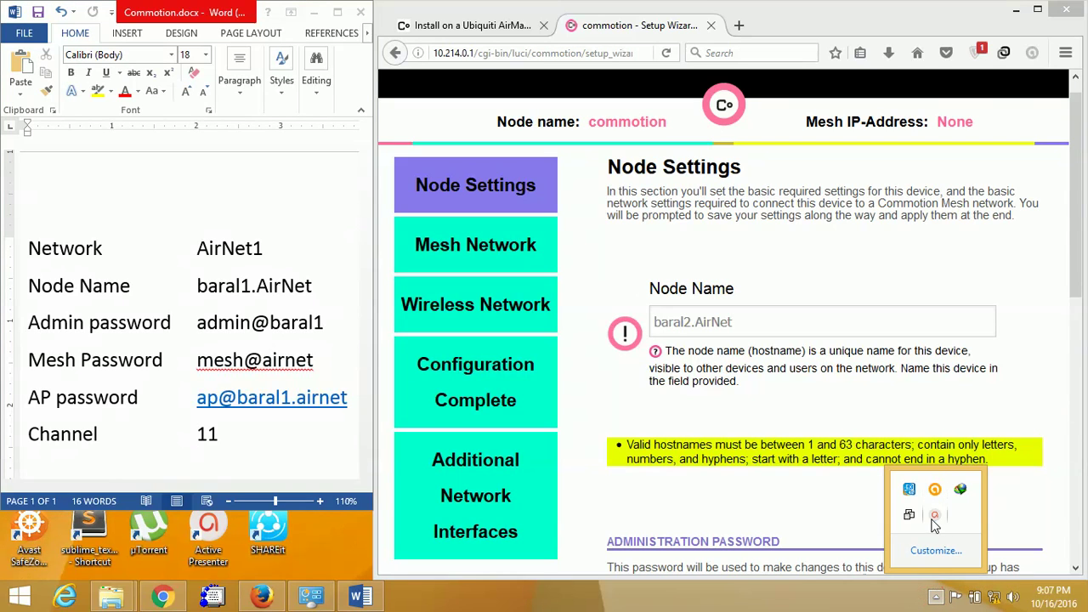
click(935, 491)
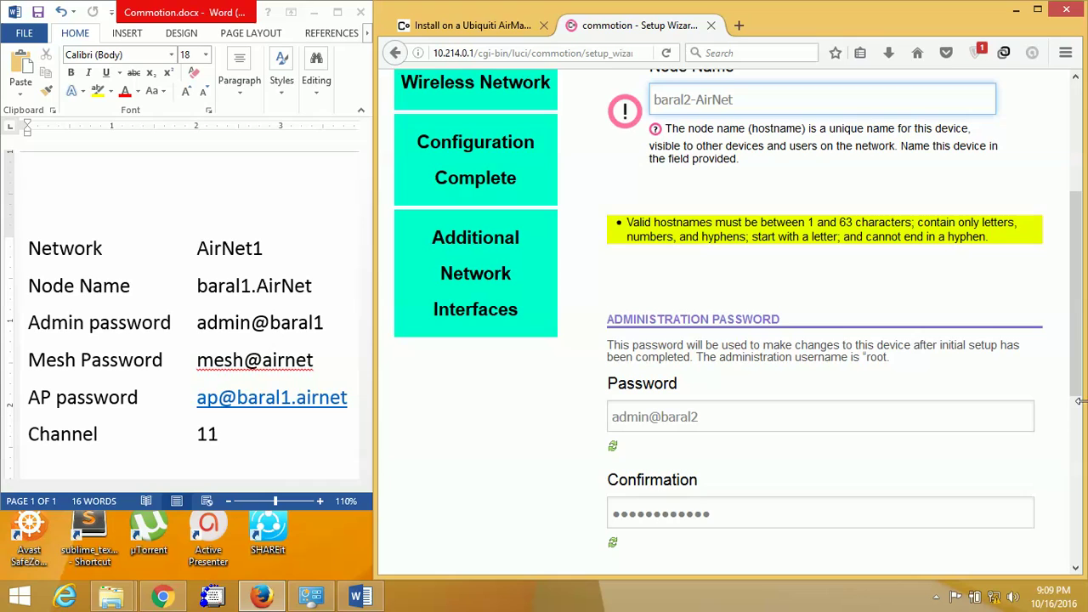
drag(1077, 337, 1075, 403)
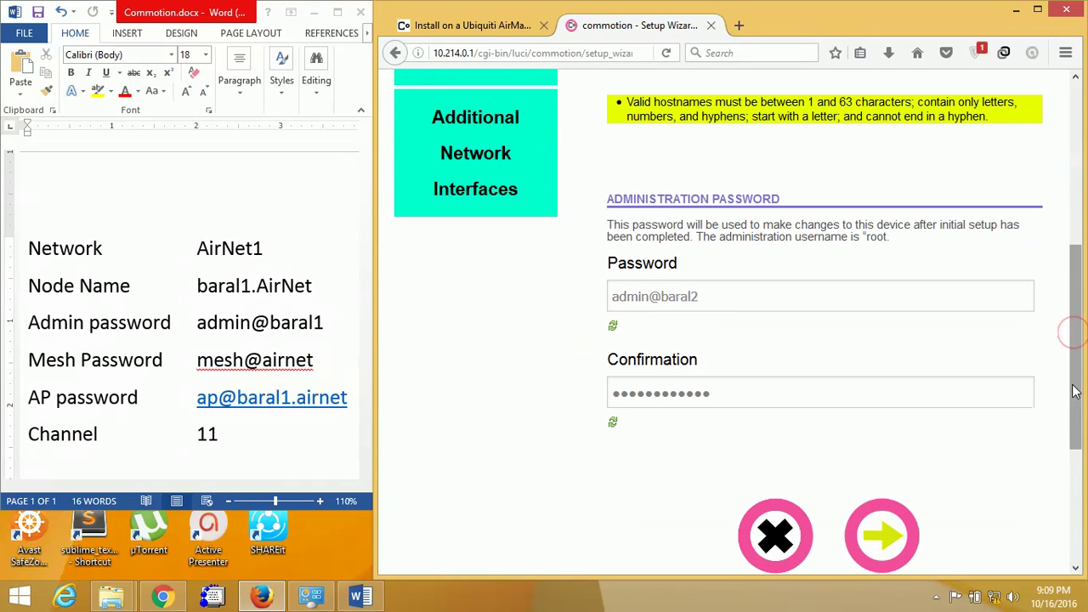
Name the mesh network AirNet1 and keep it on Channel 11
click(881, 544)
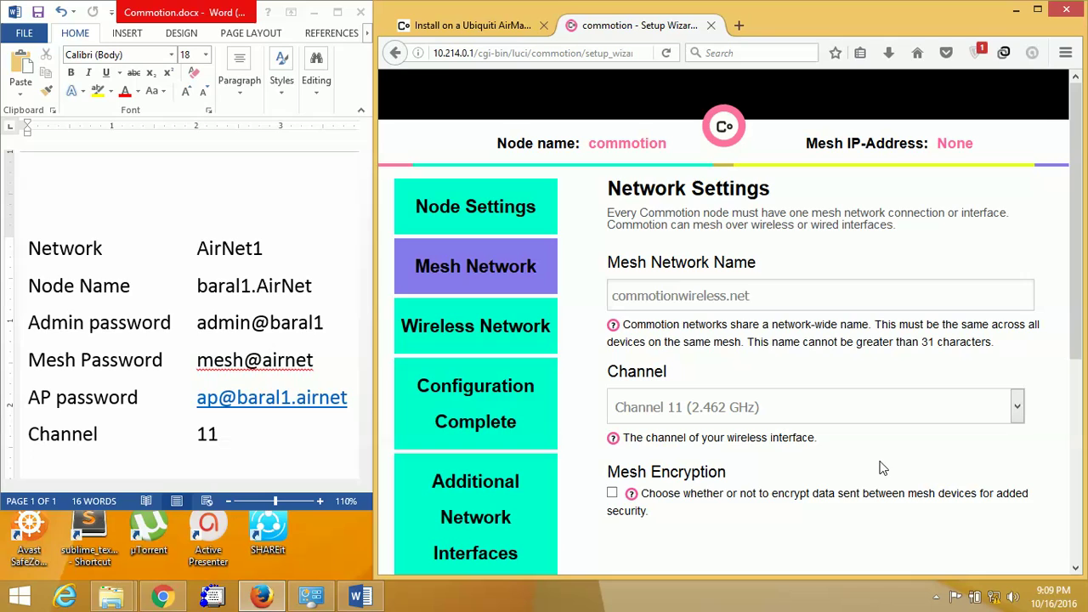
click(780, 292)
triple_click(779, 292)
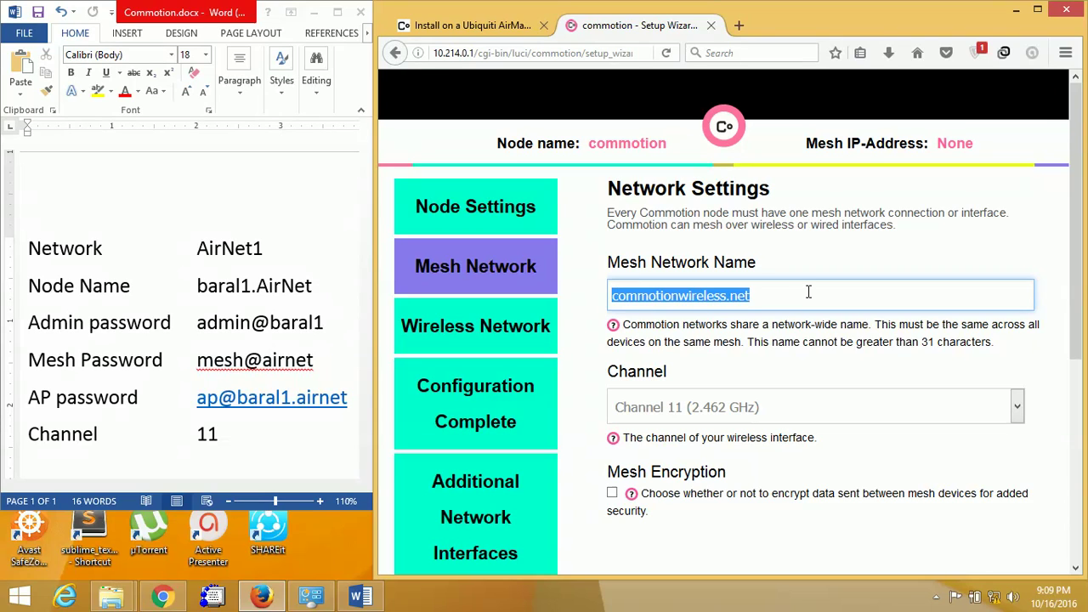
text(Air)
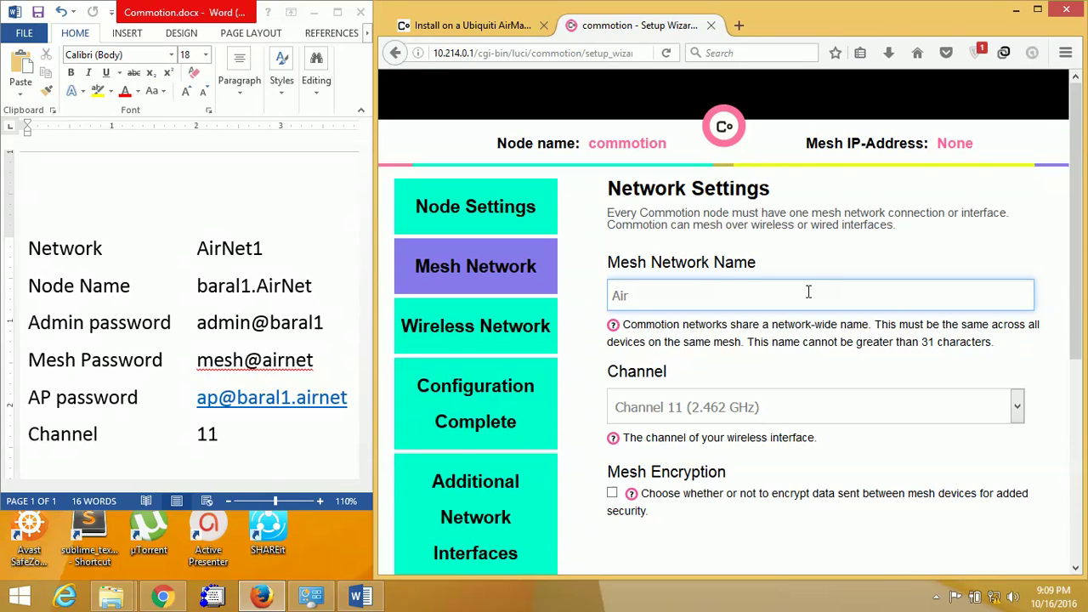
text(Net1)
click(695, 414)
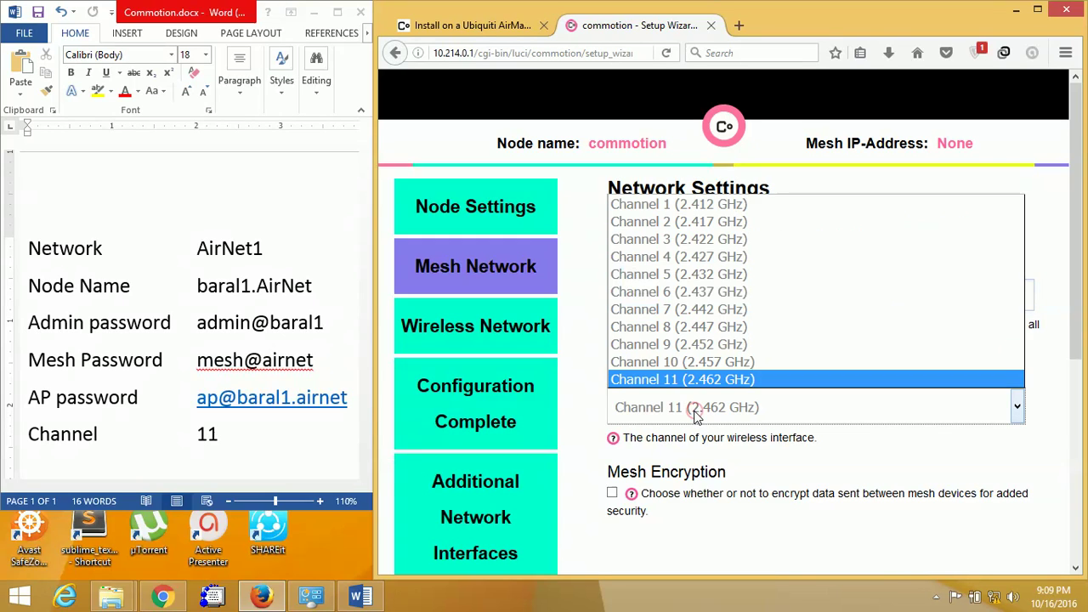
click(694, 415)
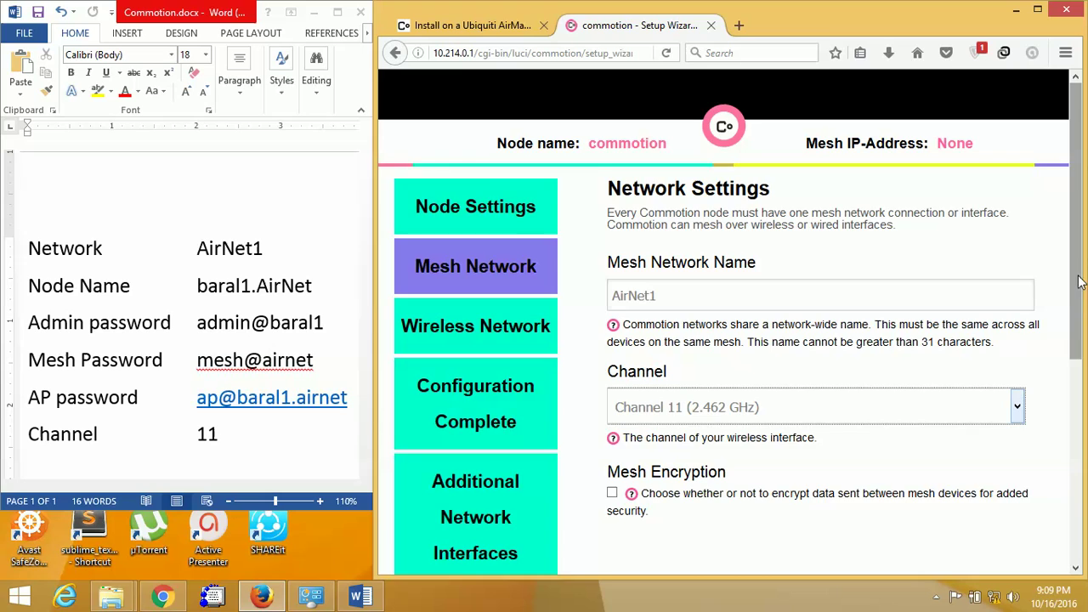
drag(1079, 282, 1077, 422)
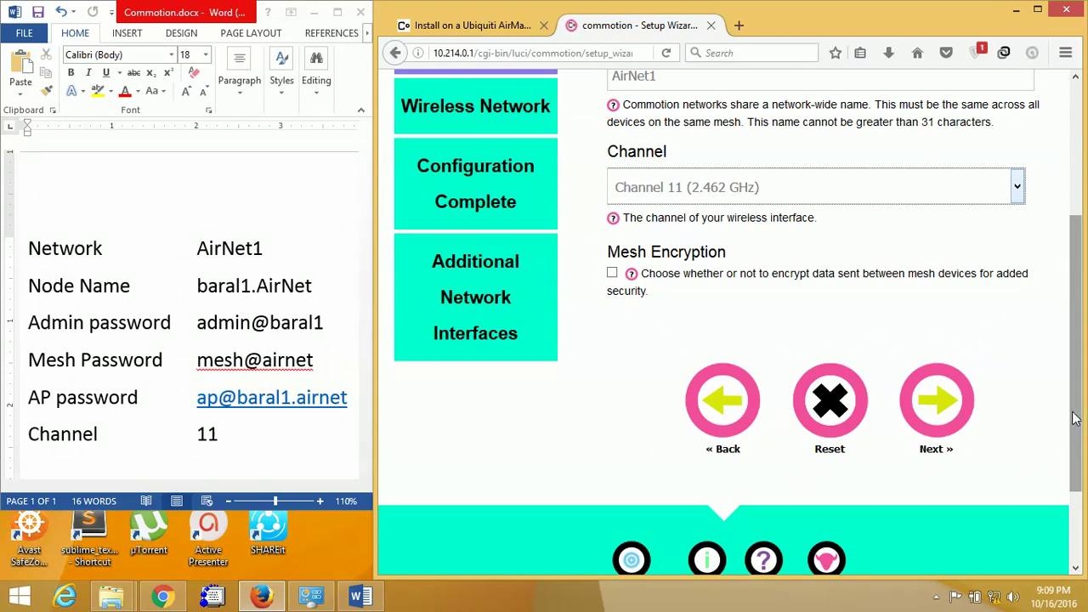
Enable mesh encryption with a confirmed password and continue to the Wireless Network step
click(612, 274)
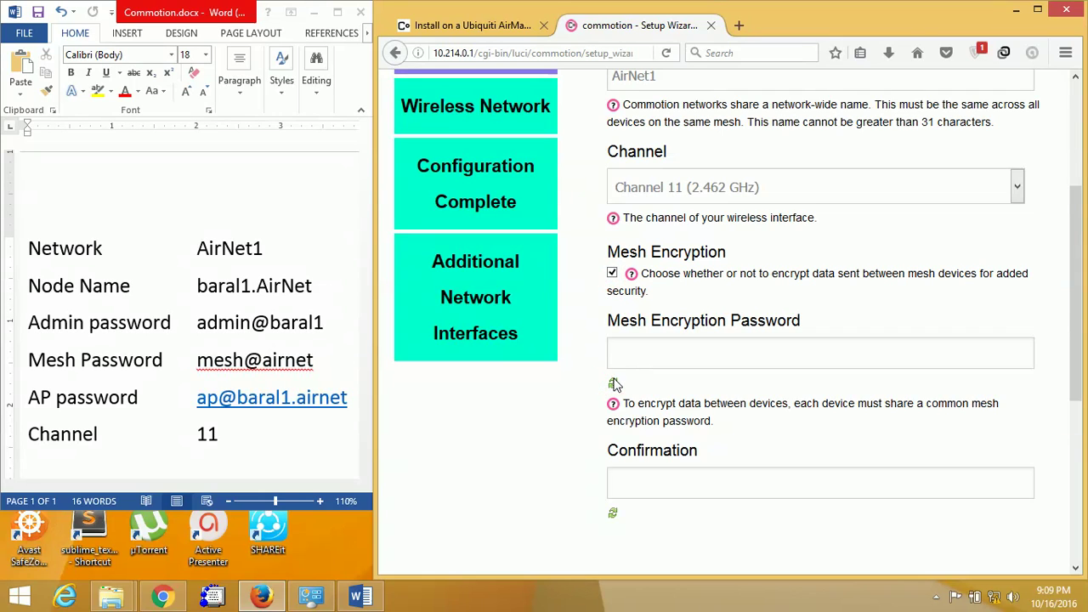
click(623, 357)
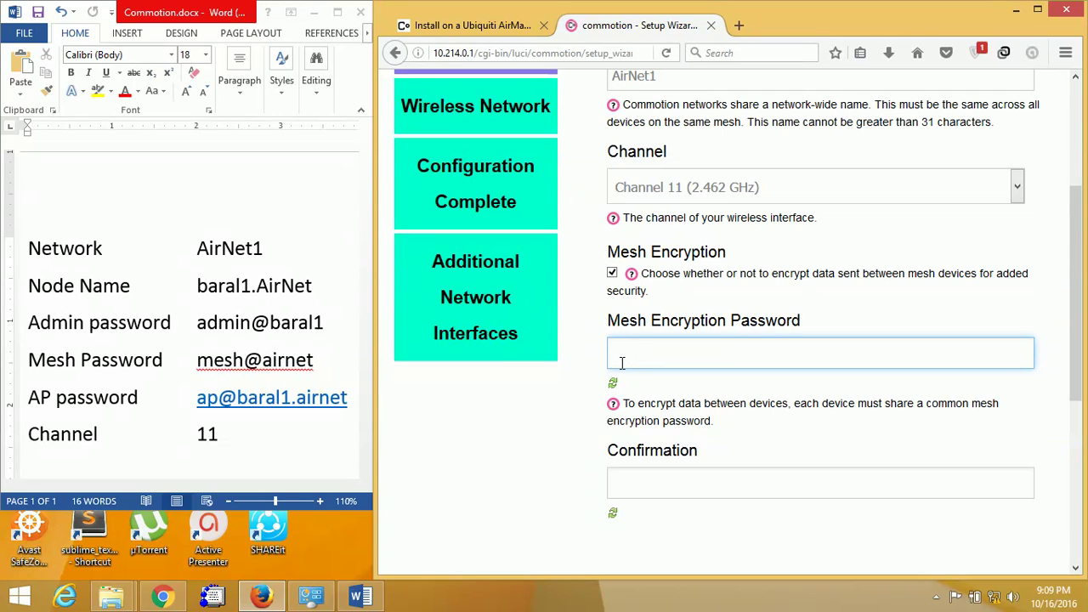
click(645, 475)
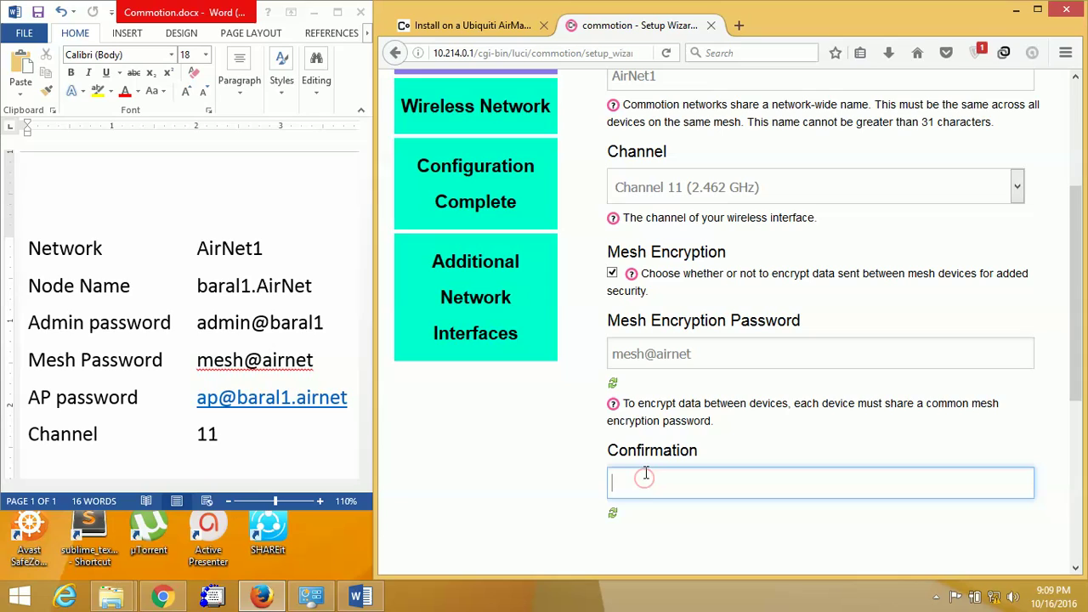
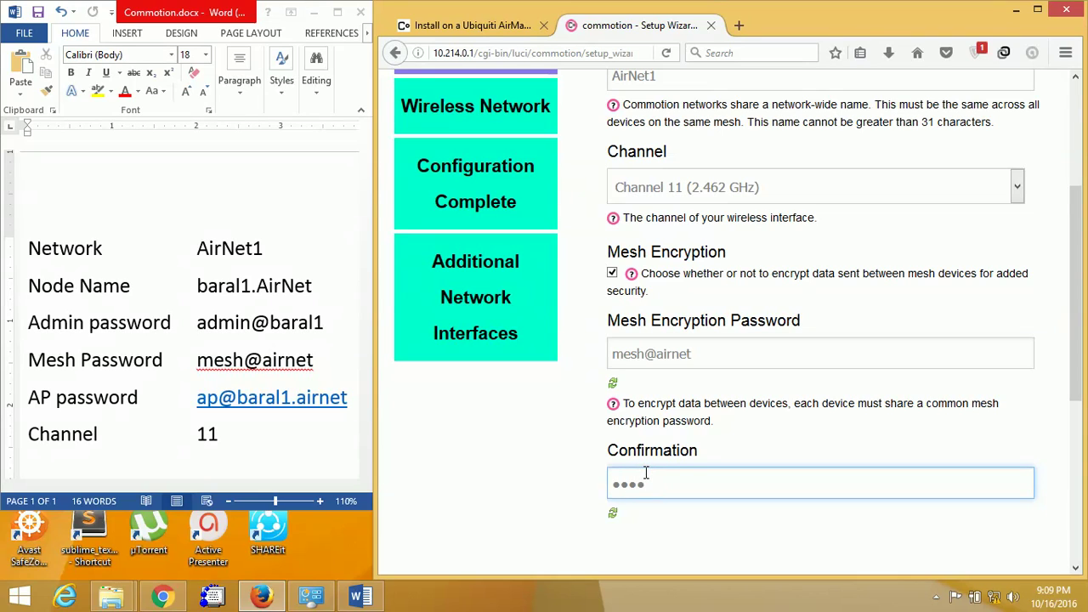
drag(1078, 311, 1075, 397)
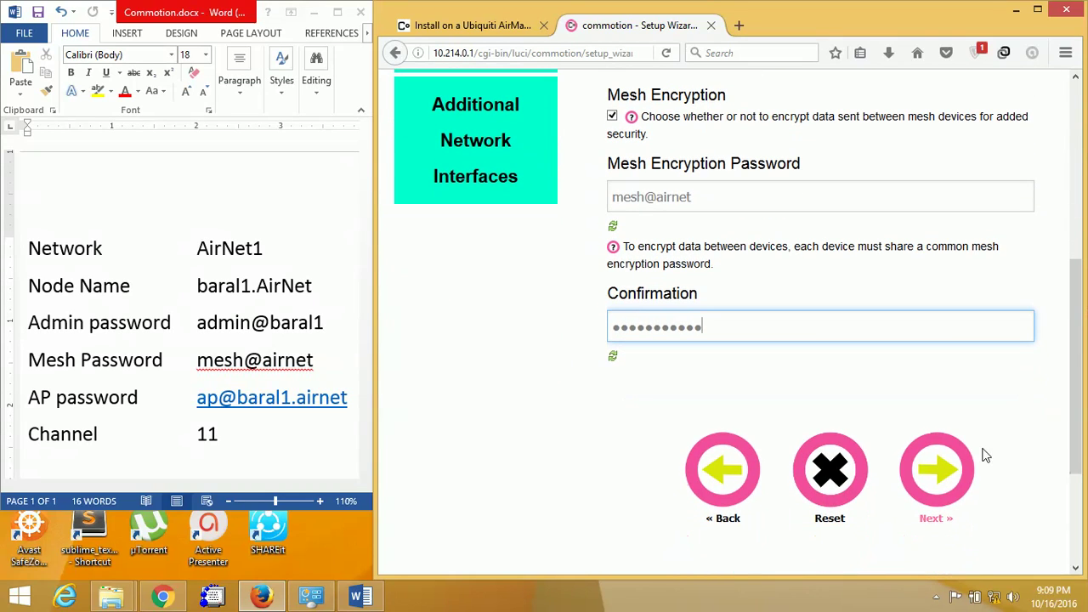
click(934, 472)
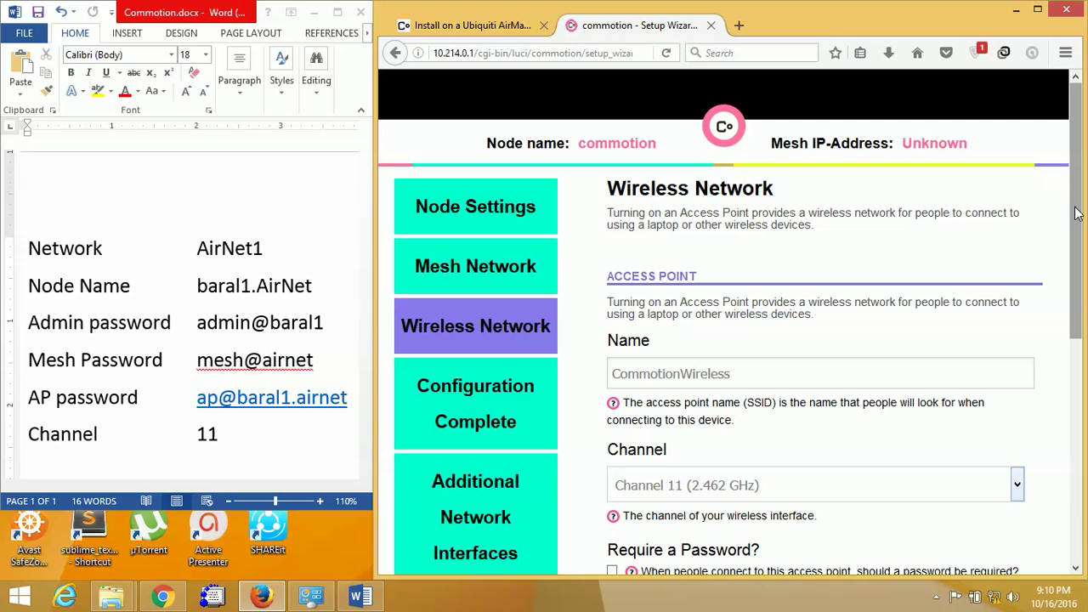
Replace the access point name CommotionWireless with Baral2.AirNet
drag(1076, 212, 1078, 270)
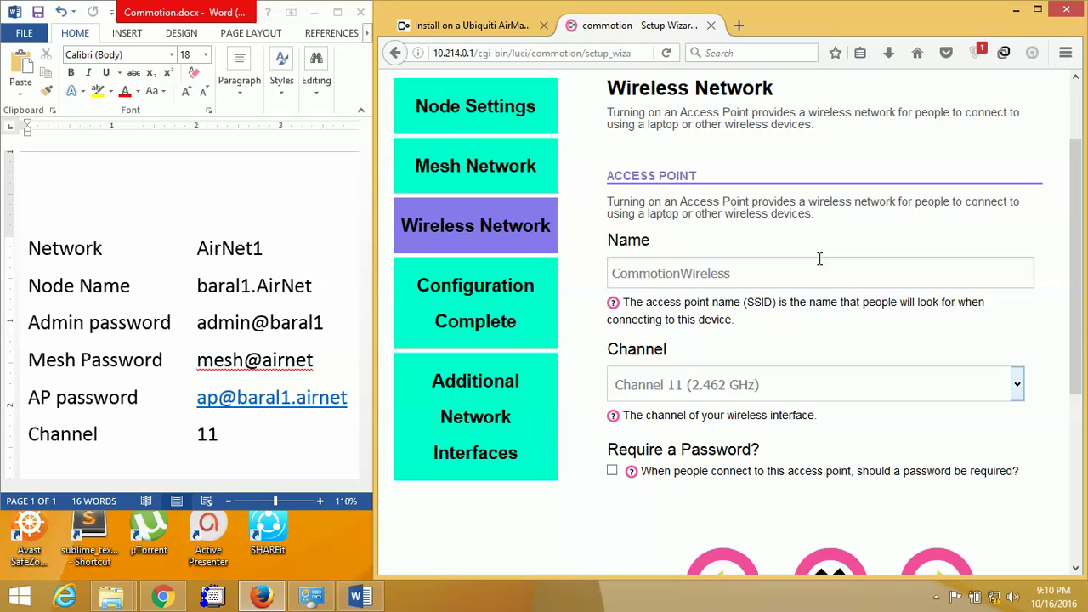
double_click(769, 276)
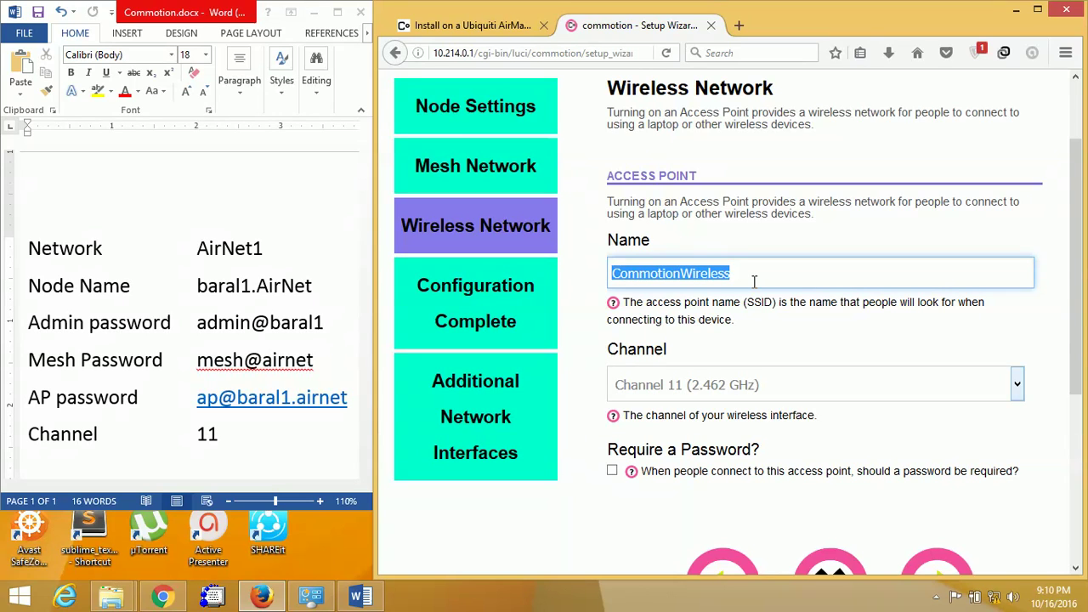
text(Baral)
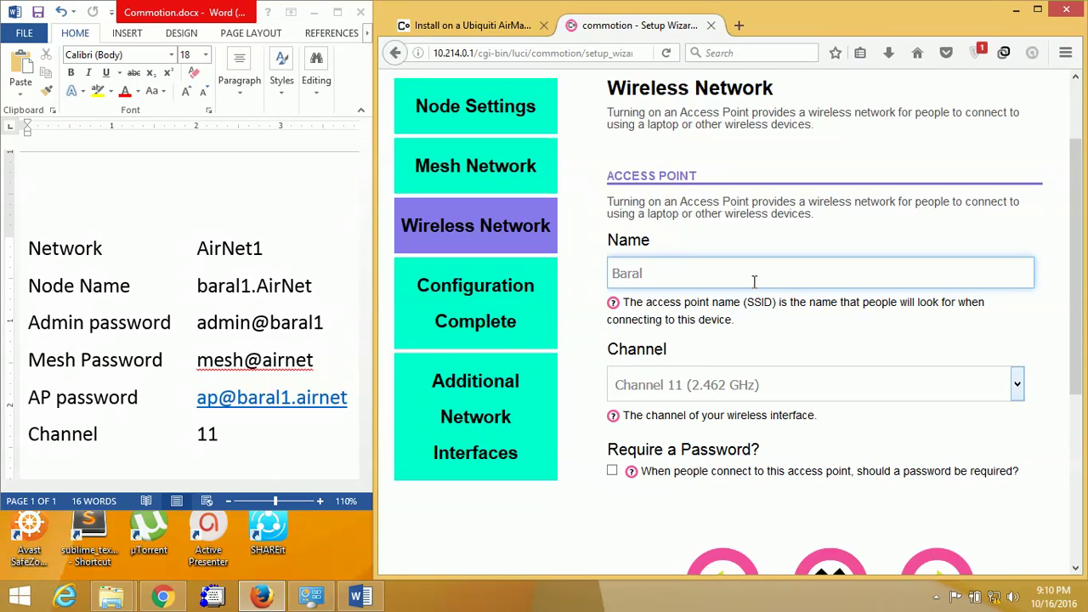
text(2.AirNet)
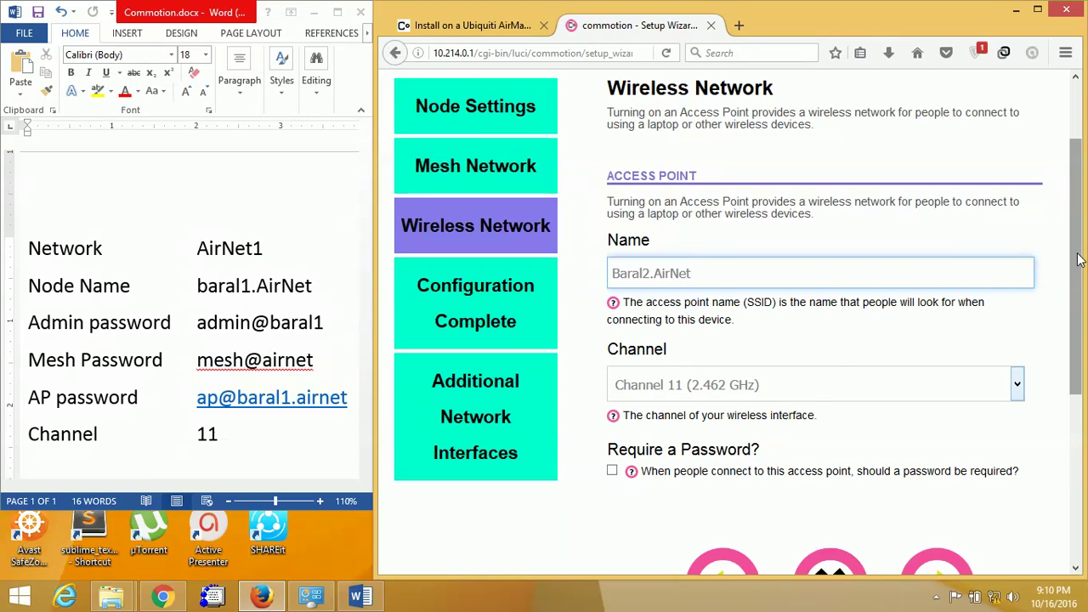
drag(1077, 259, 1077, 349)
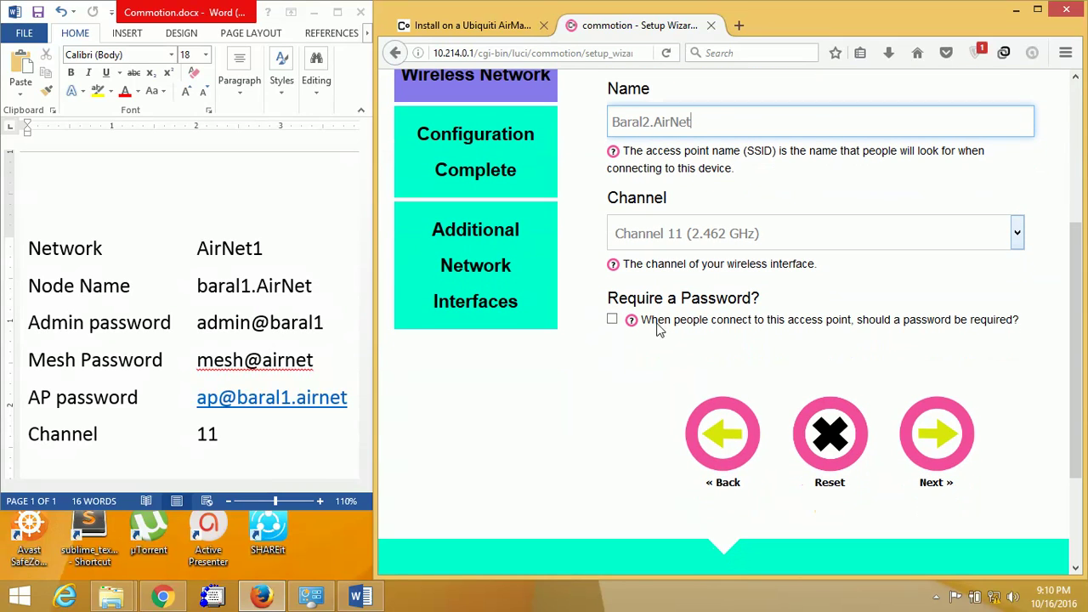
Require an access point password, enter it, and reveal it to check
click(612, 320)
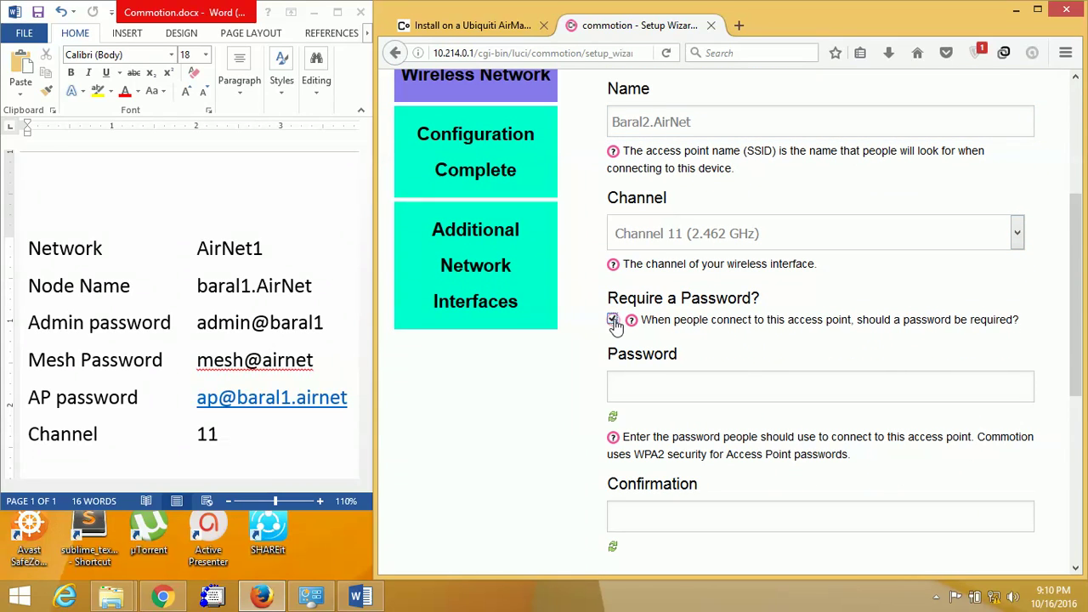
click(685, 389)
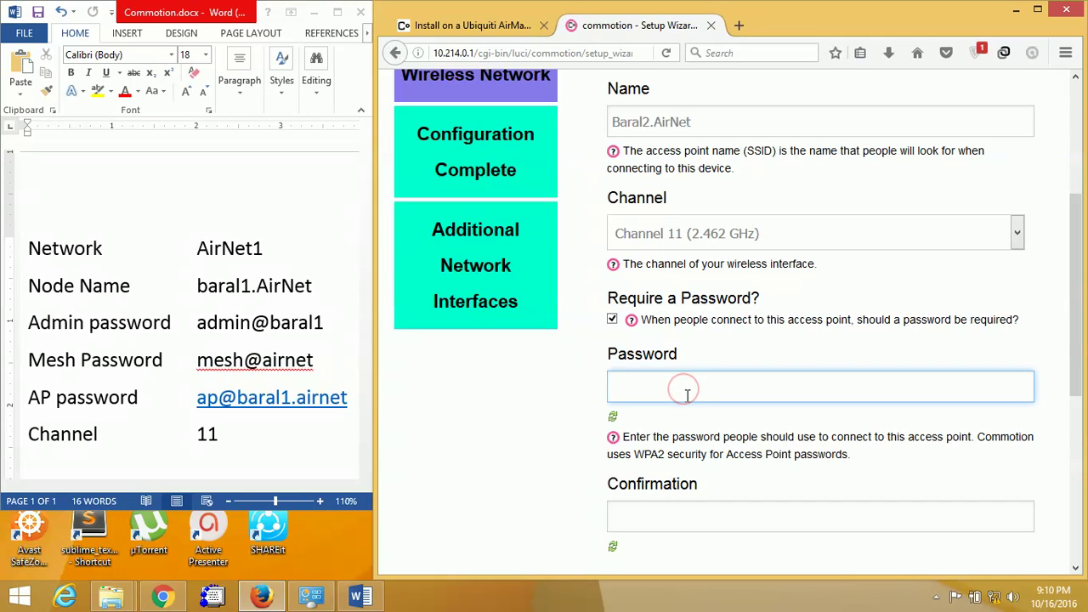
click(612, 415)
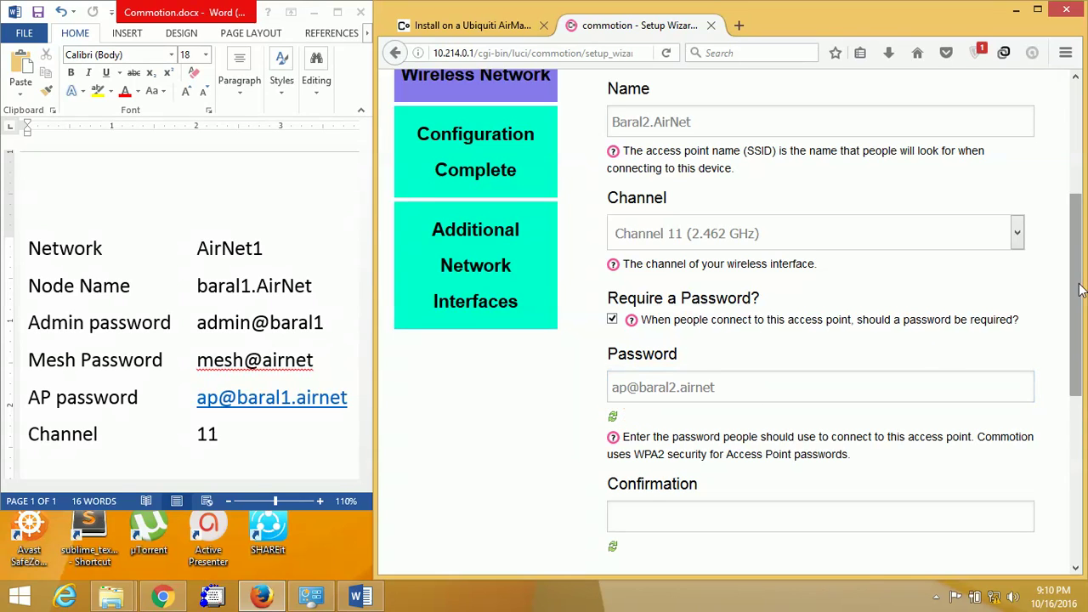
scroll(1062, 301, down, 3)
Enter the password confirmation and fix its transposed letters so both fields match
click(788, 389)
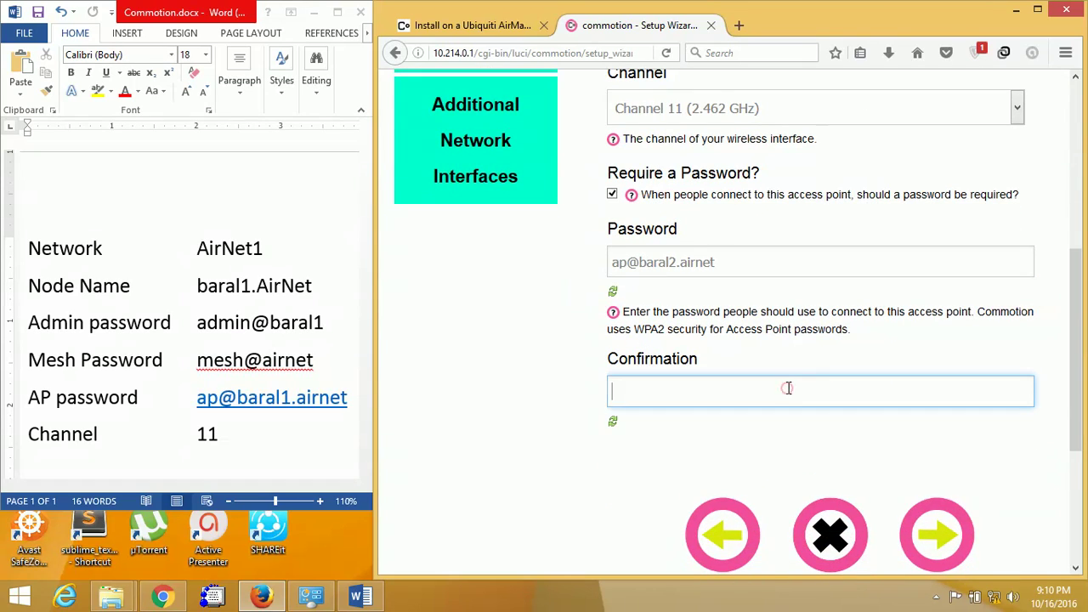
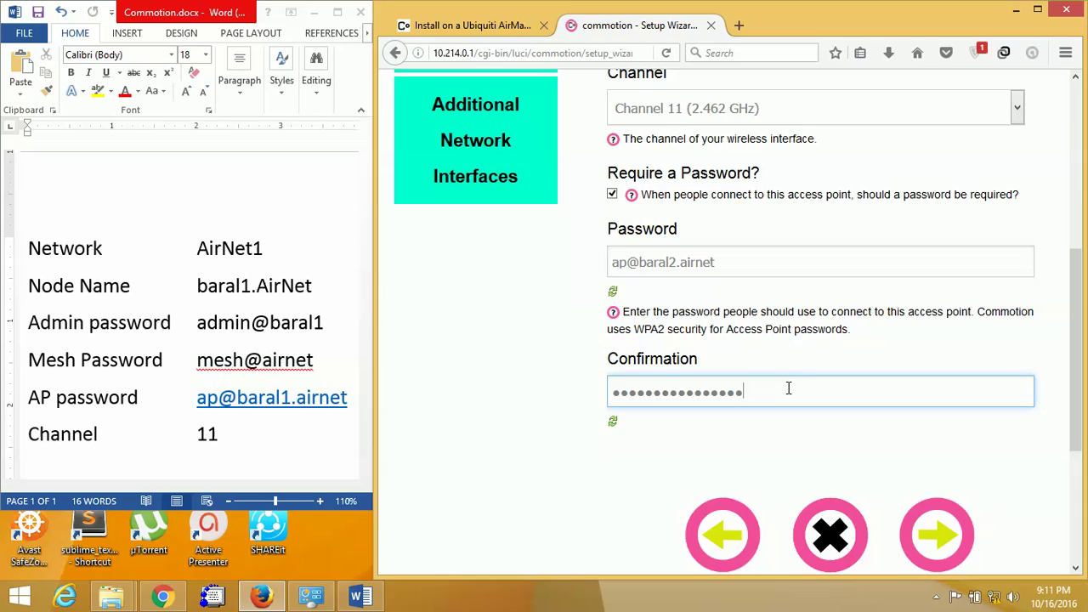
click(612, 421)
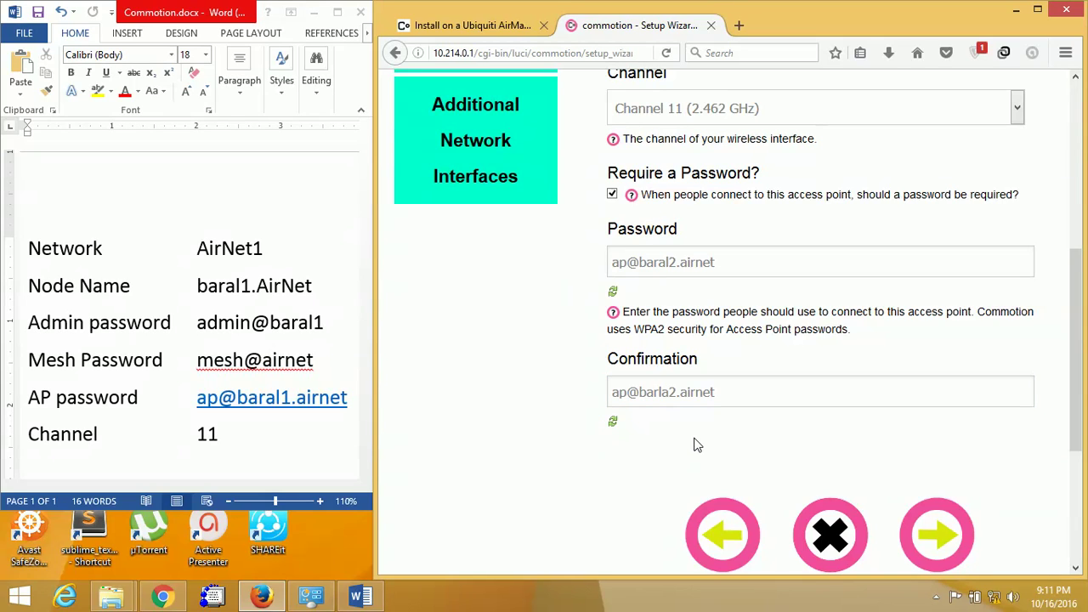
click(665, 392)
key(shift+Left)
key(shift+Left)
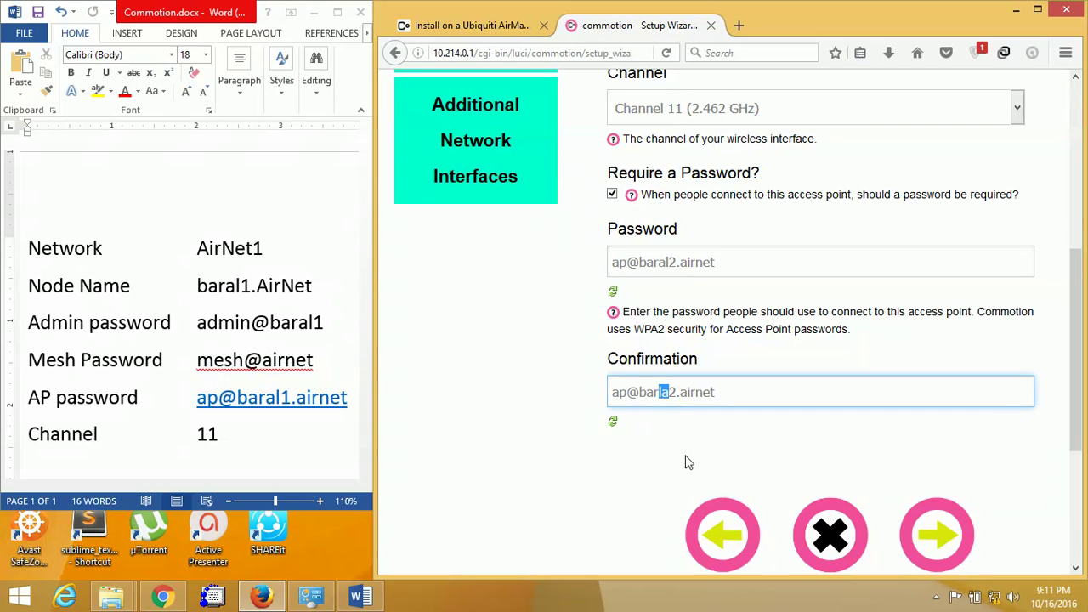
text(al)
Move through the remaining wizard pages and finish at the Confirm Configuration summary
click(939, 538)
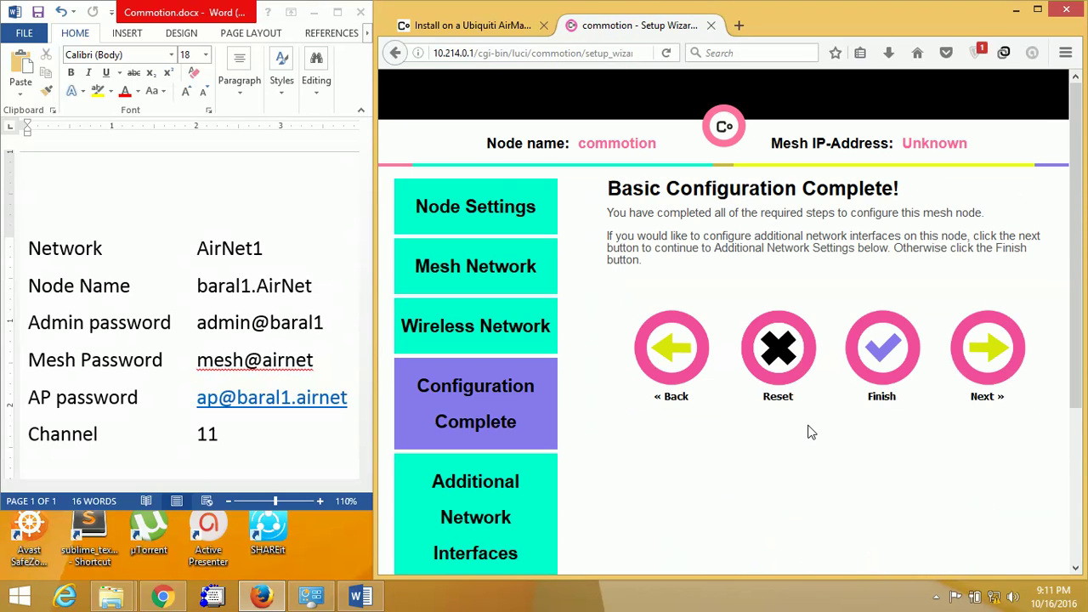
click(988, 357)
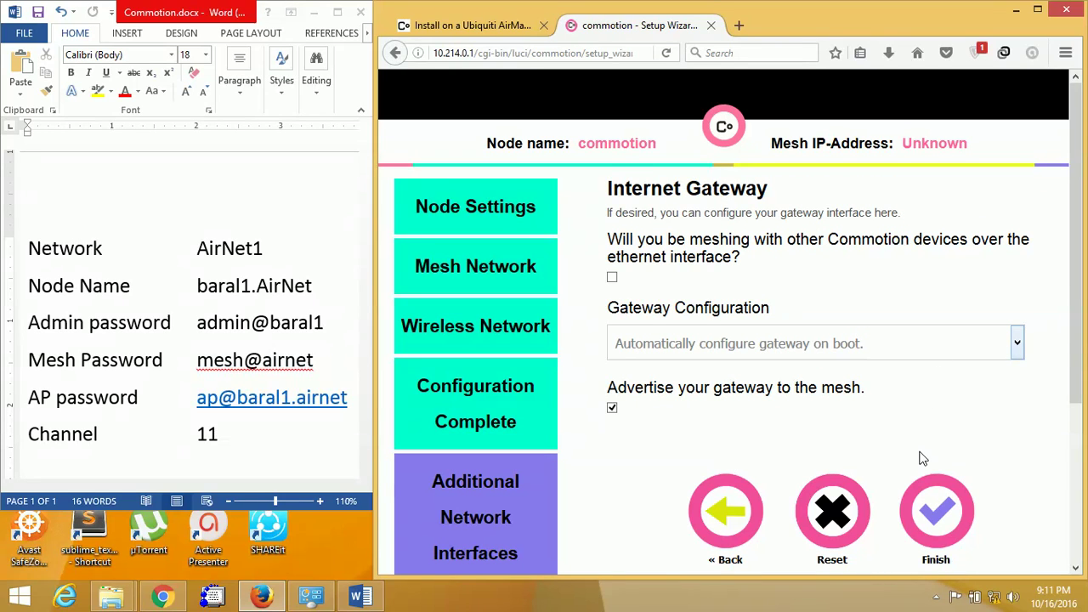
click(937, 514)
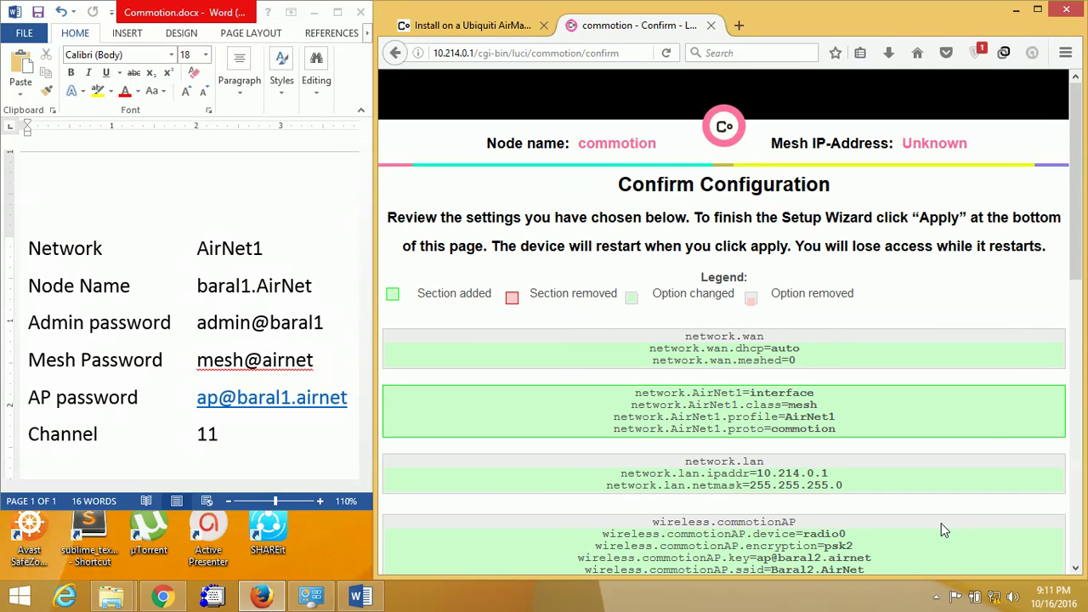
Scroll to the end of the configuration summary and Save And Apply it
drag(1074, 197, 1075, 474)
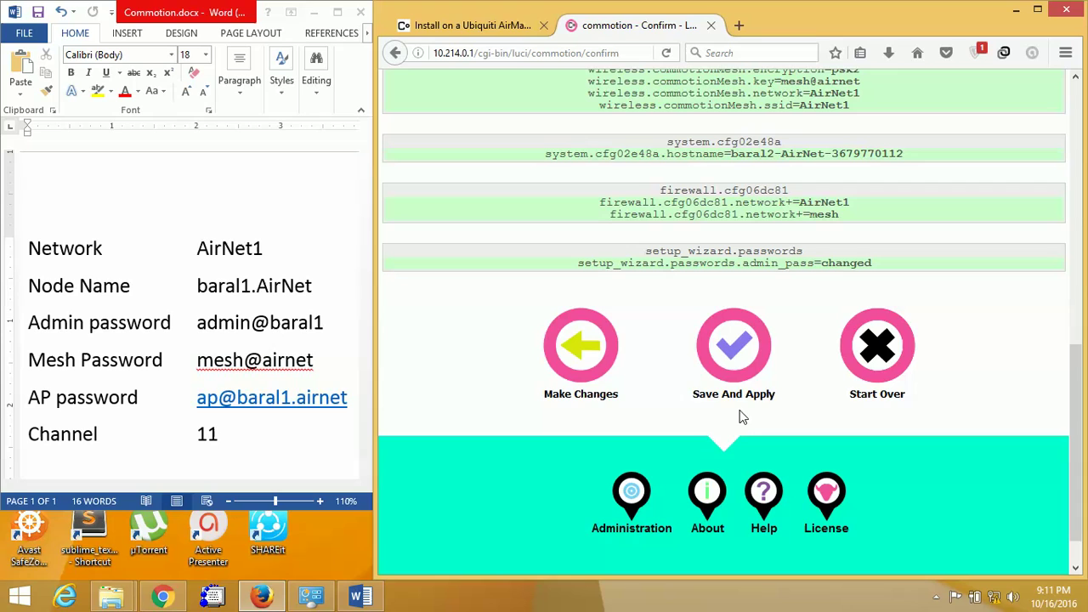
click(736, 357)
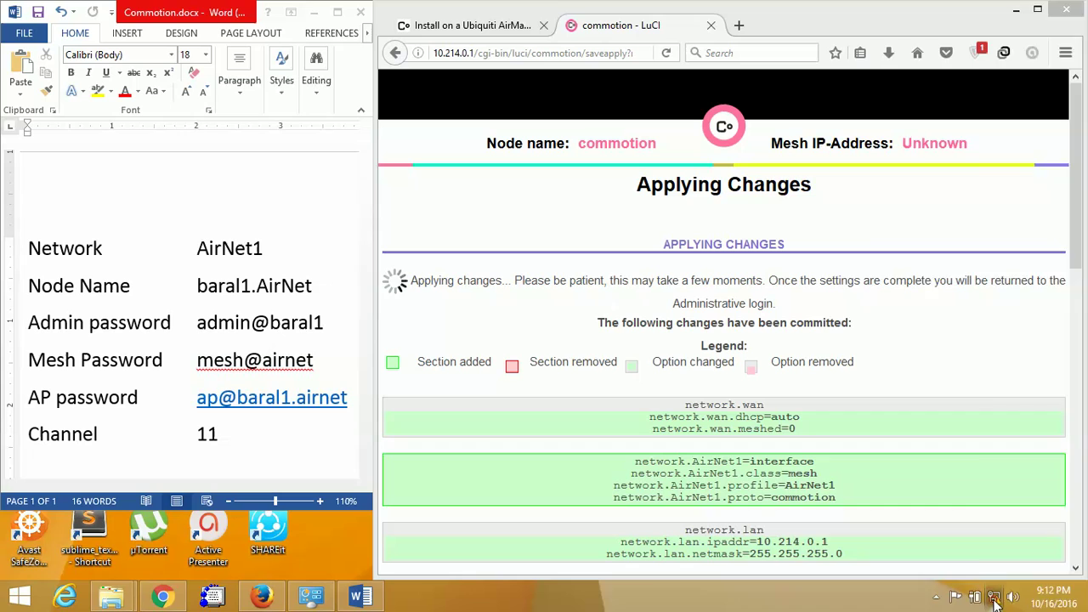
Check the computer's network connections and hidden system tray icons
click(993, 598)
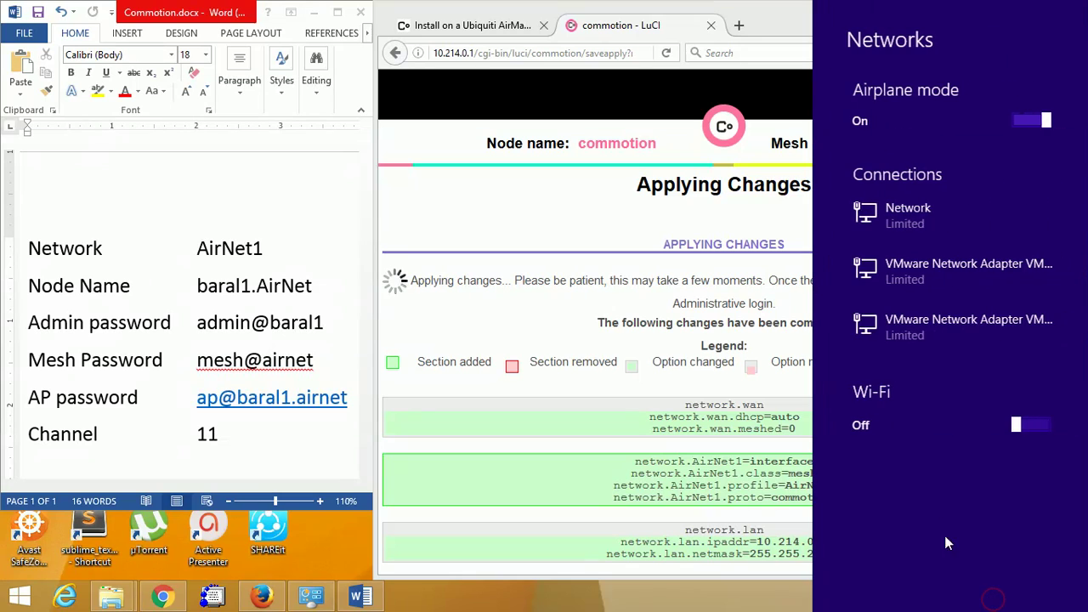
click(760, 521)
click(935, 596)
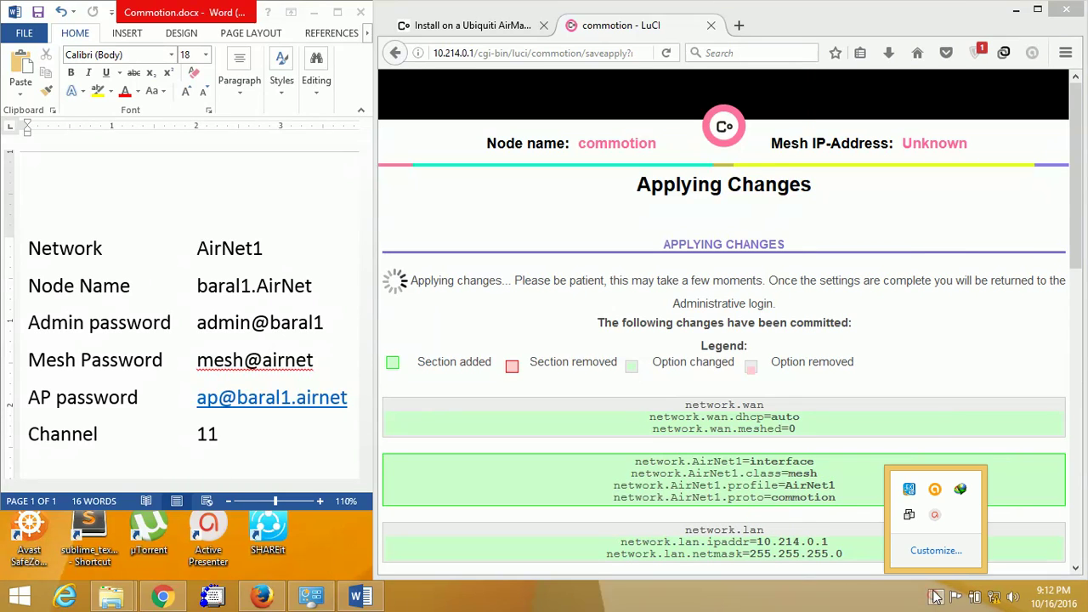
click(935, 514)
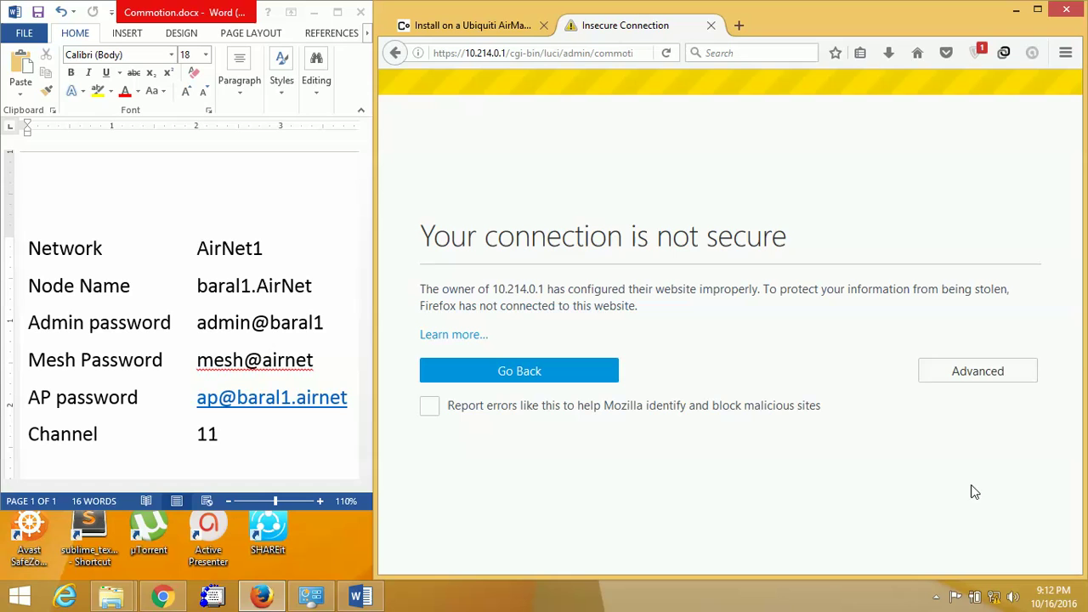
Add a permanent security exception for the router's invalid certificate
click(961, 370)
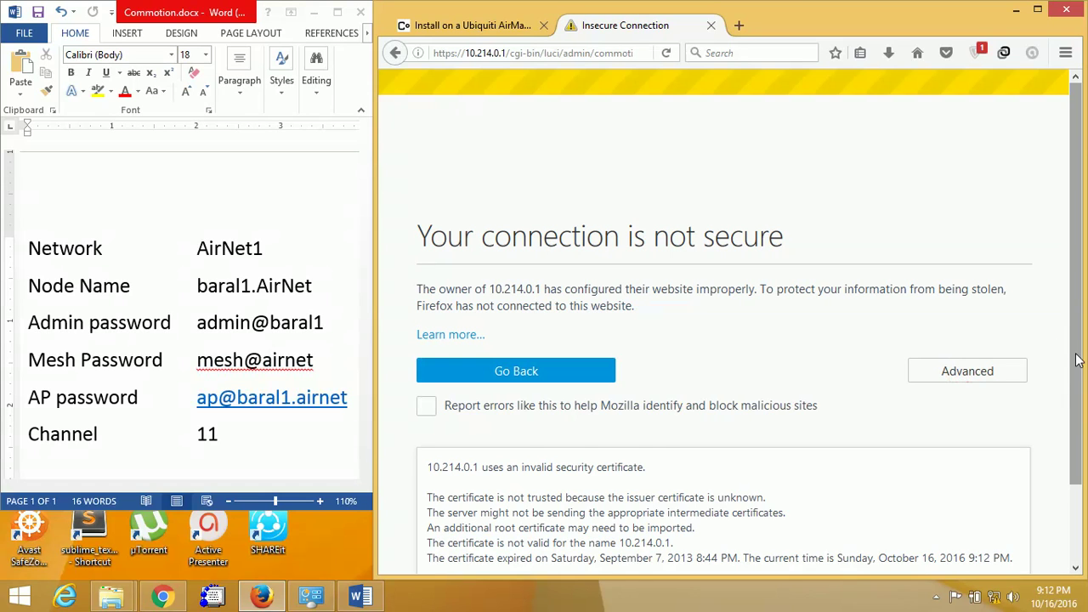
scroll(1069, 354, down, 2)
click(496, 530)
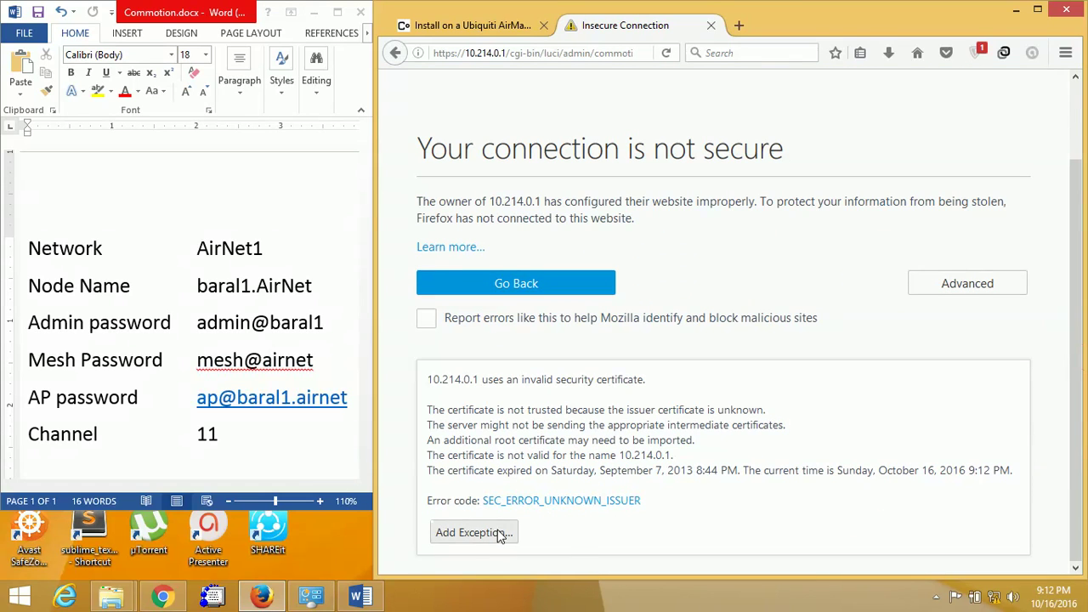
click(756, 466)
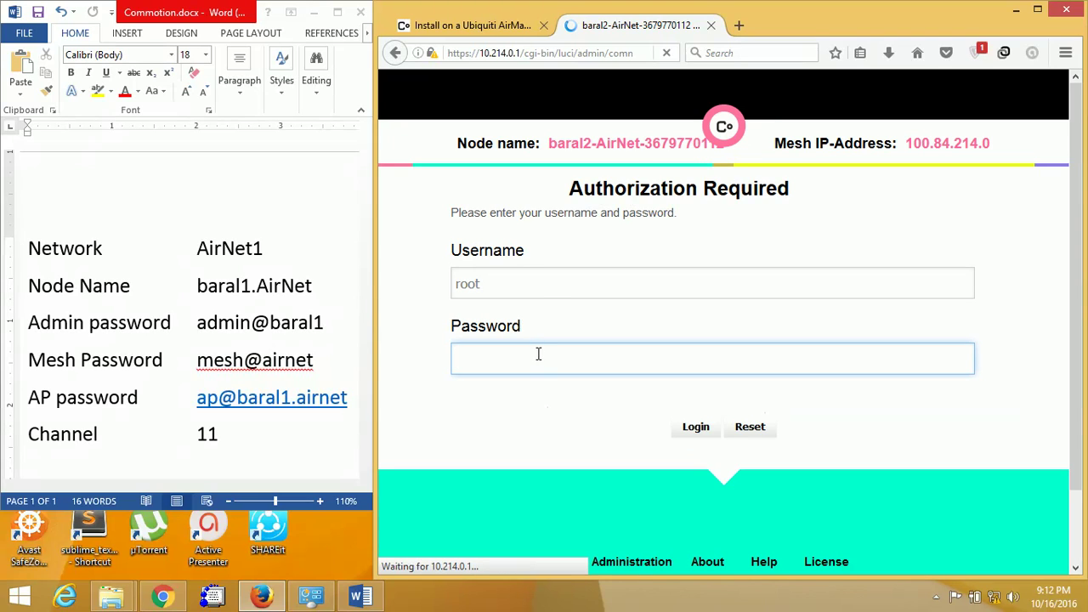
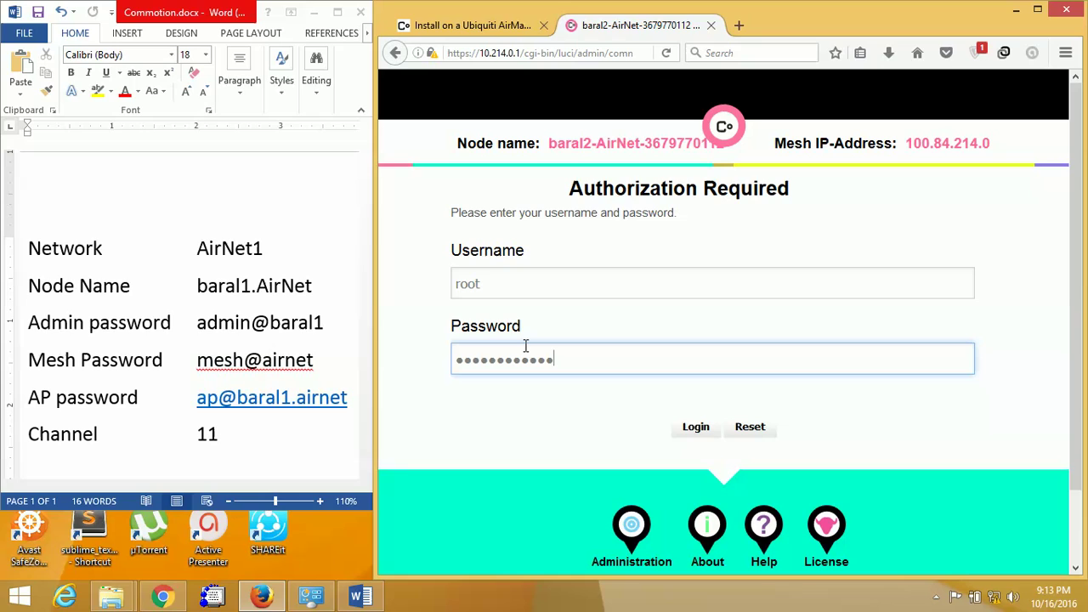
Log in as root with the new admin password, correcting a typo first
click(692, 426)
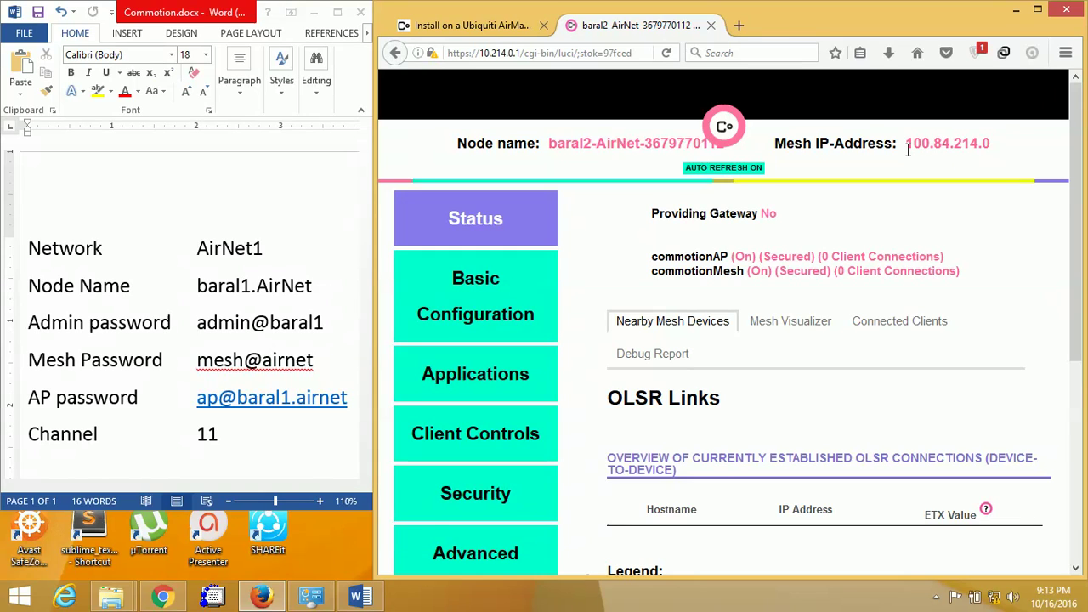
Highlight the mesh IP address 100.84.214.0 and the number in the node name on the Status page
drag(909, 145, 991, 145)
click(967, 158)
drag(629, 144, 707, 145)
click(739, 156)
drag(1074, 192, 1077, 93)
Display the mesh visualizer on the Status page and open a new blank Firefox tab
click(763, 321)
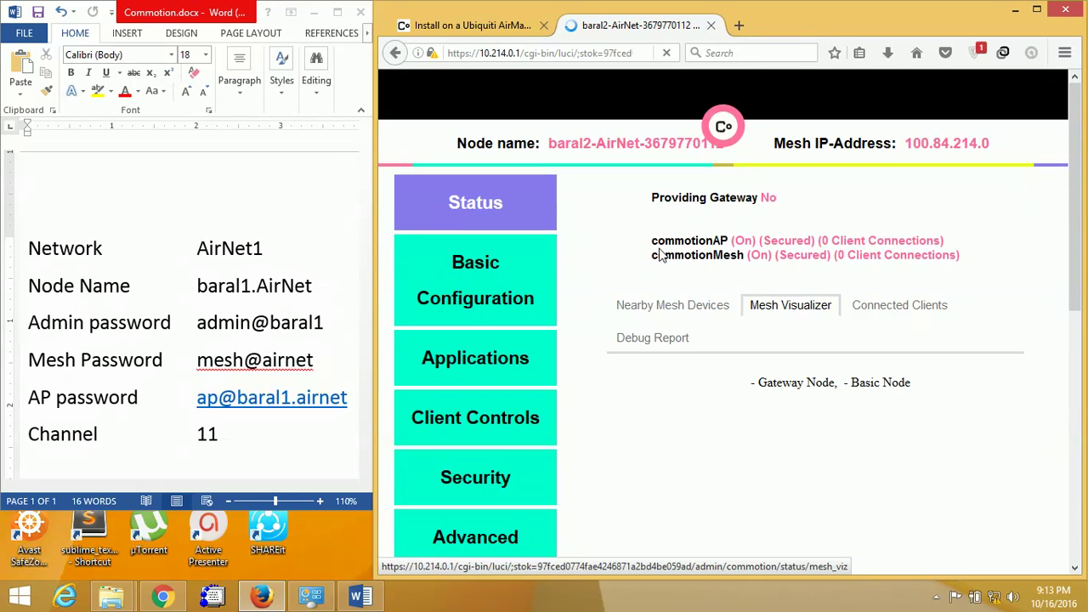
click(738, 24)
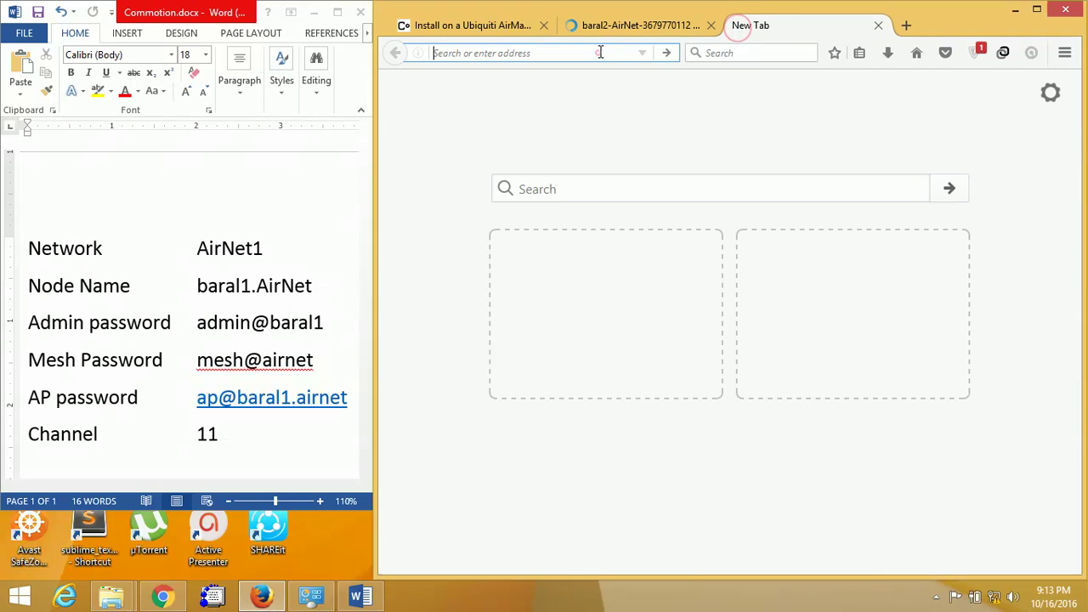
text(http)
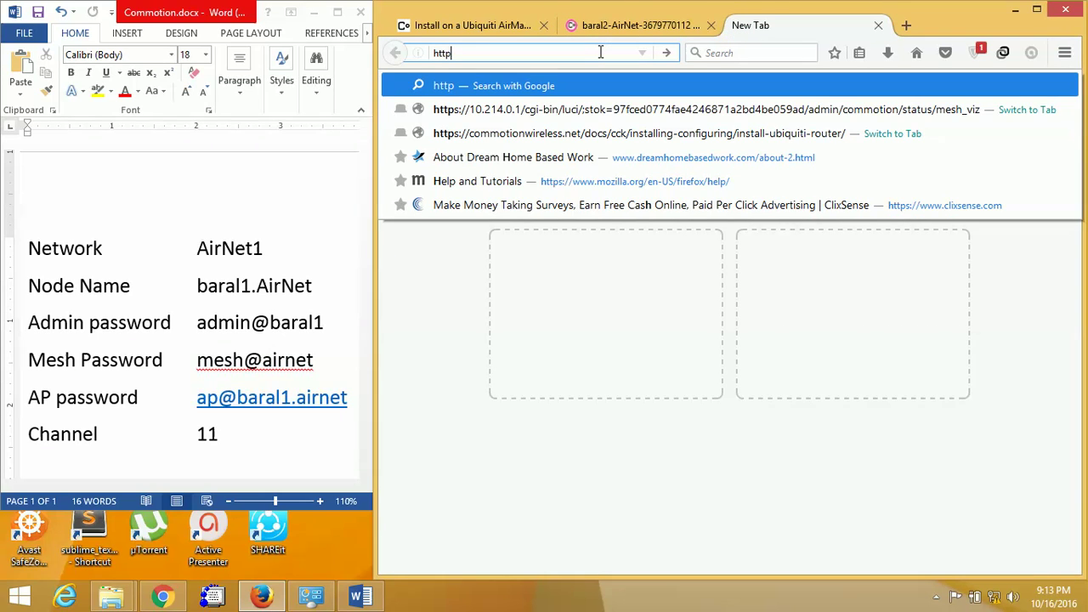
text(://t)
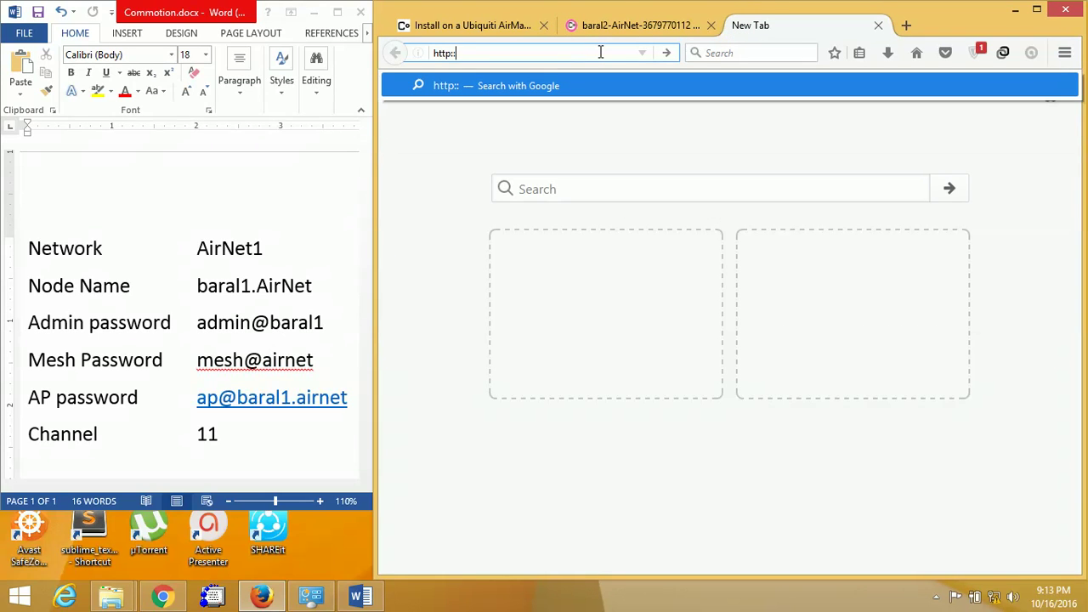
text(hi)
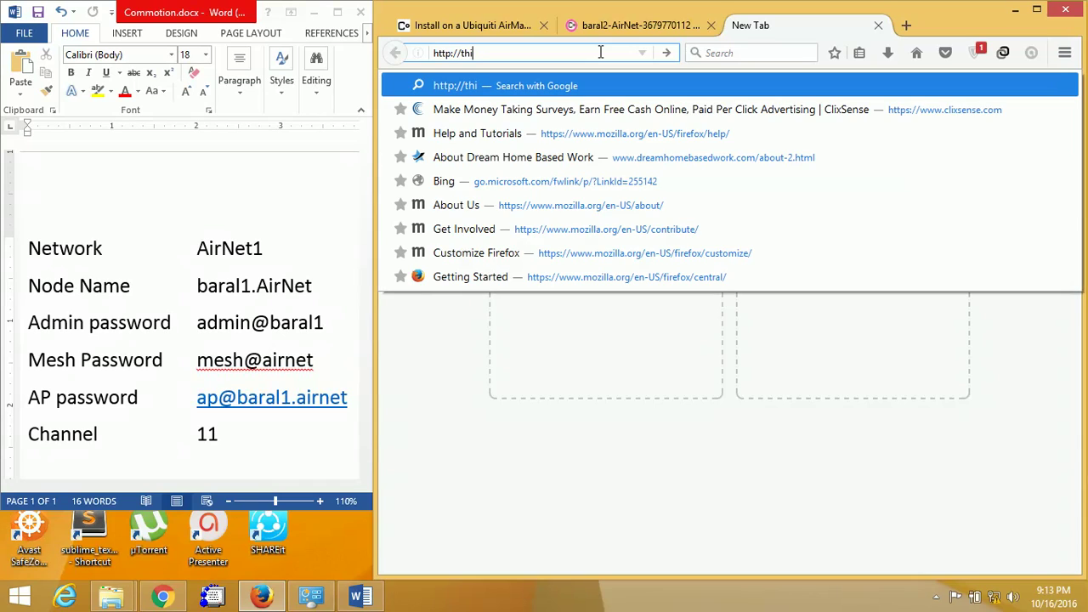
text(snode)
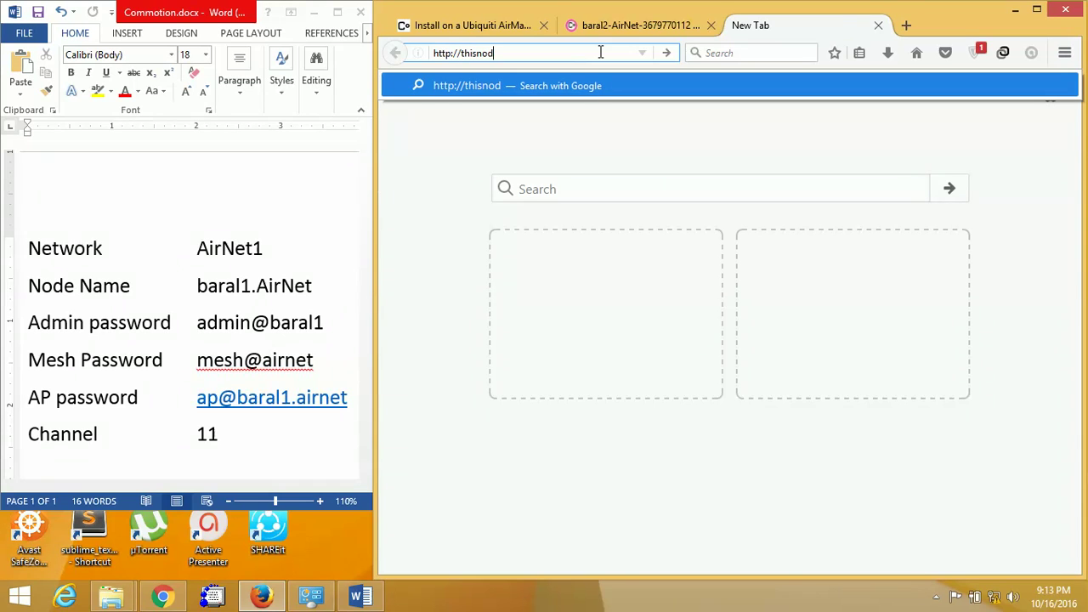
key(Return)
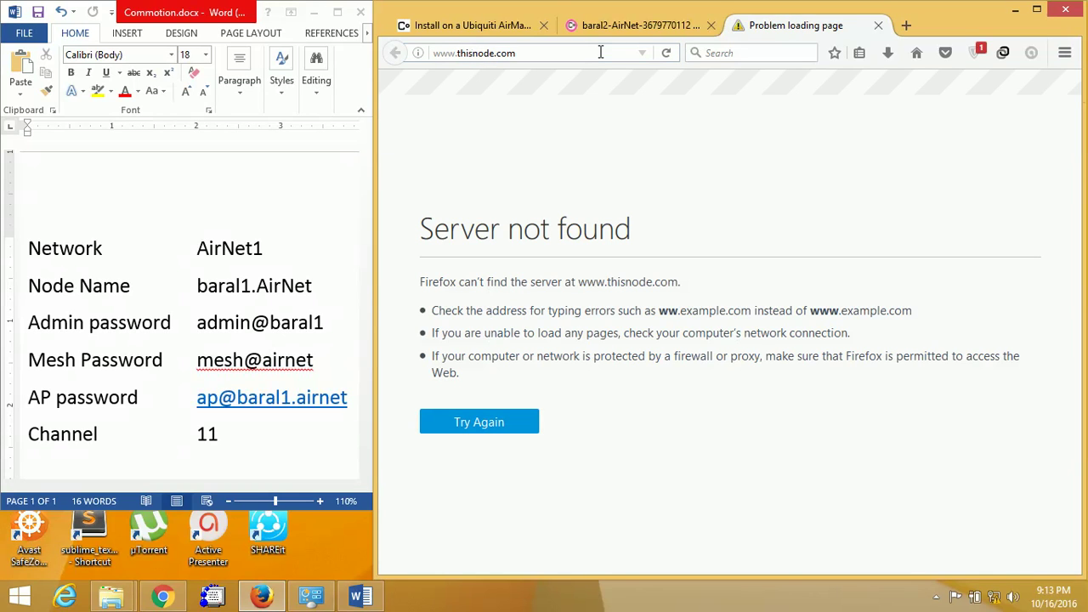
click(599, 51)
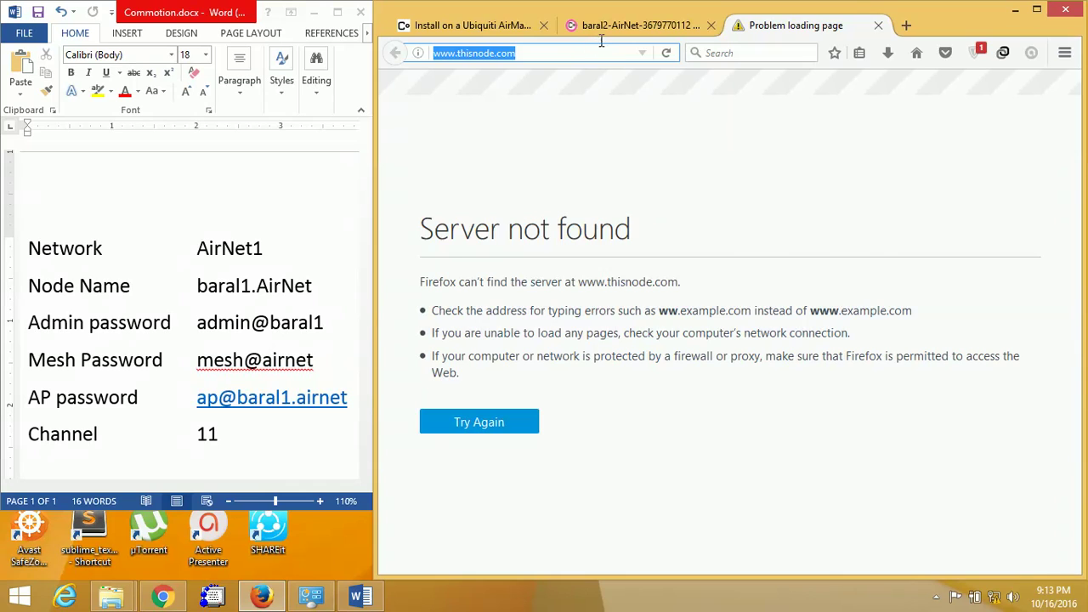
click(610, 30)
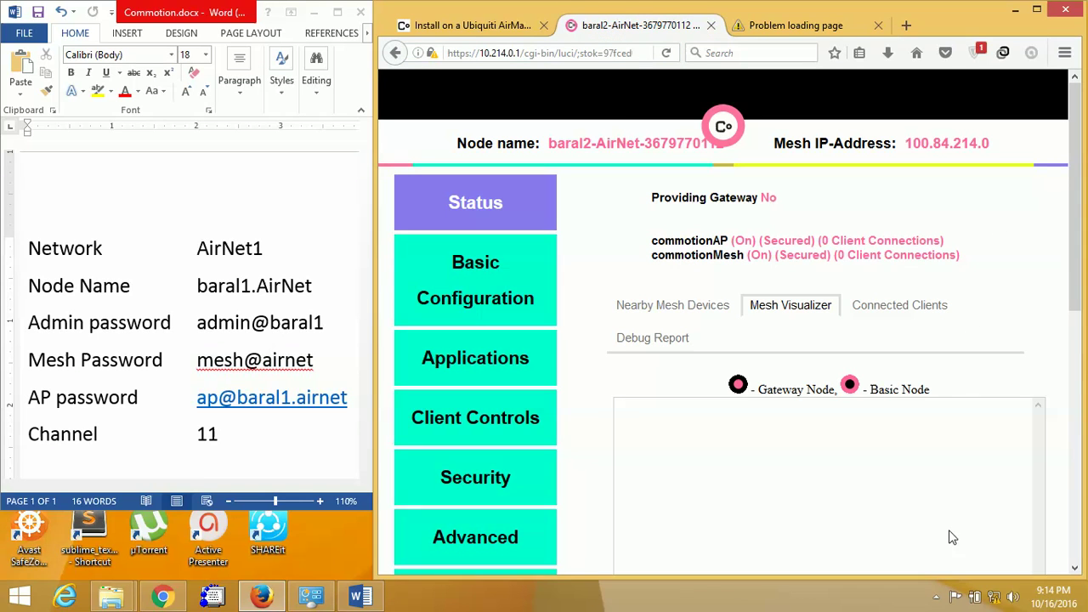
click(937, 595)
click(934, 514)
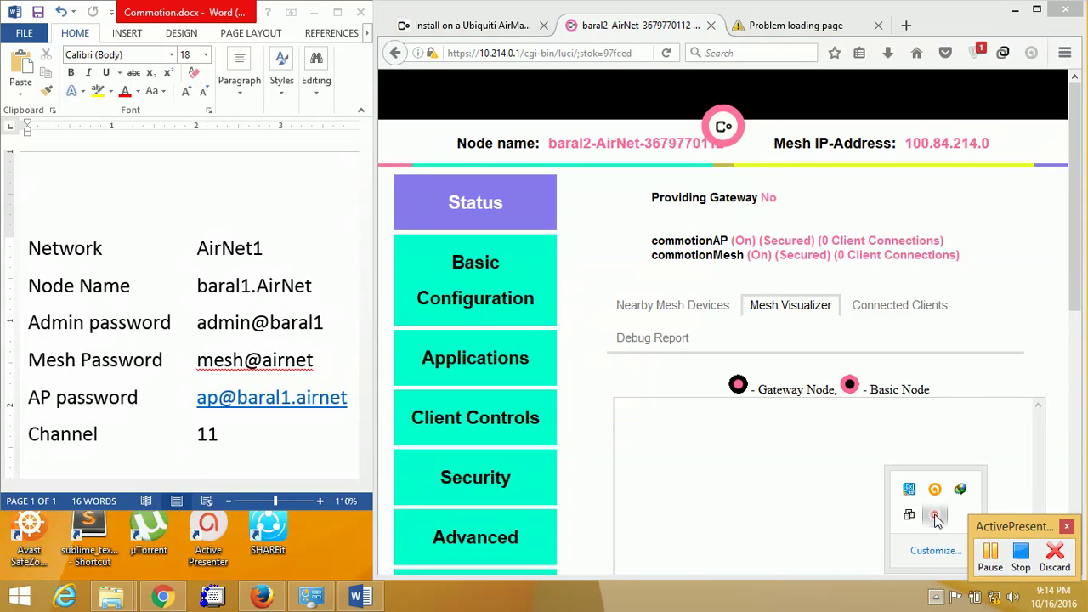